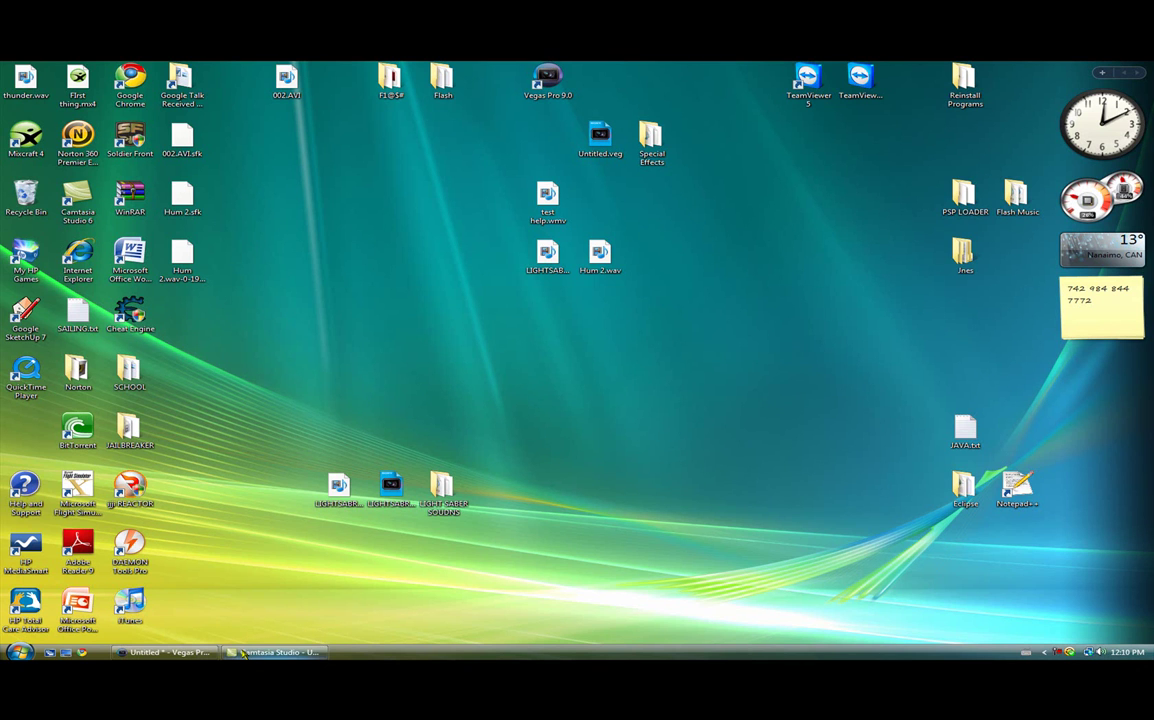
Step: Switch to Vegas Pro and play back the 002.AVI clip from the start of the timeline
mouse_move(165, 652)
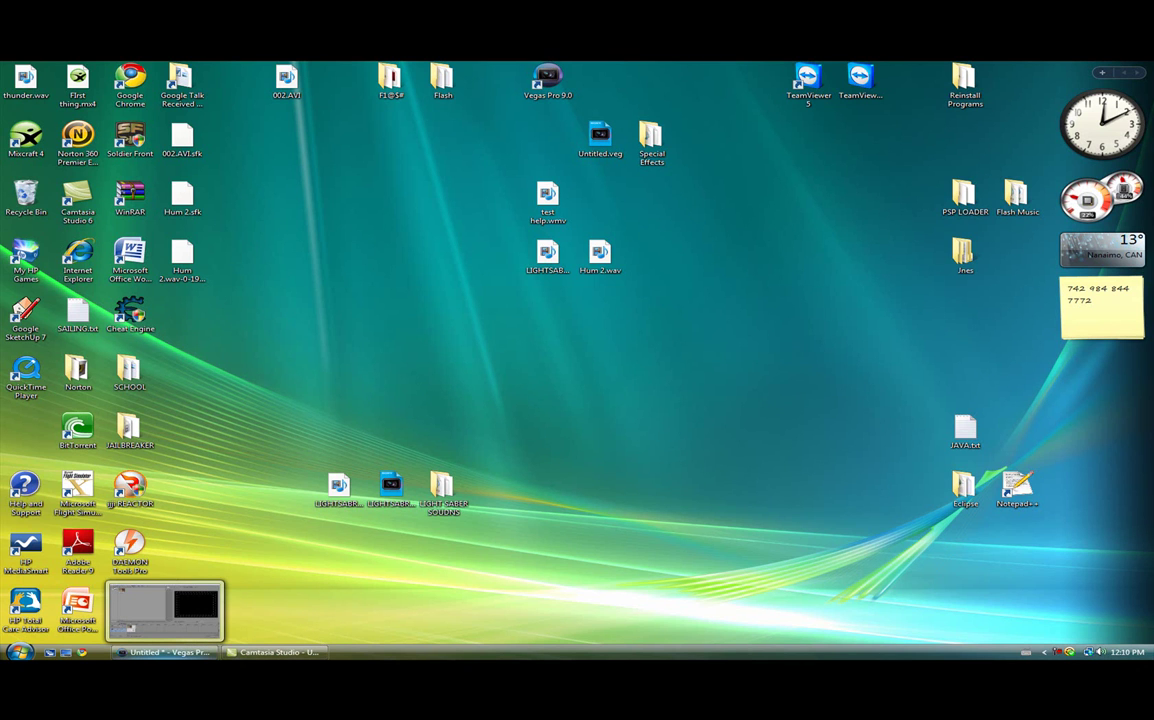
left_click(165, 607)
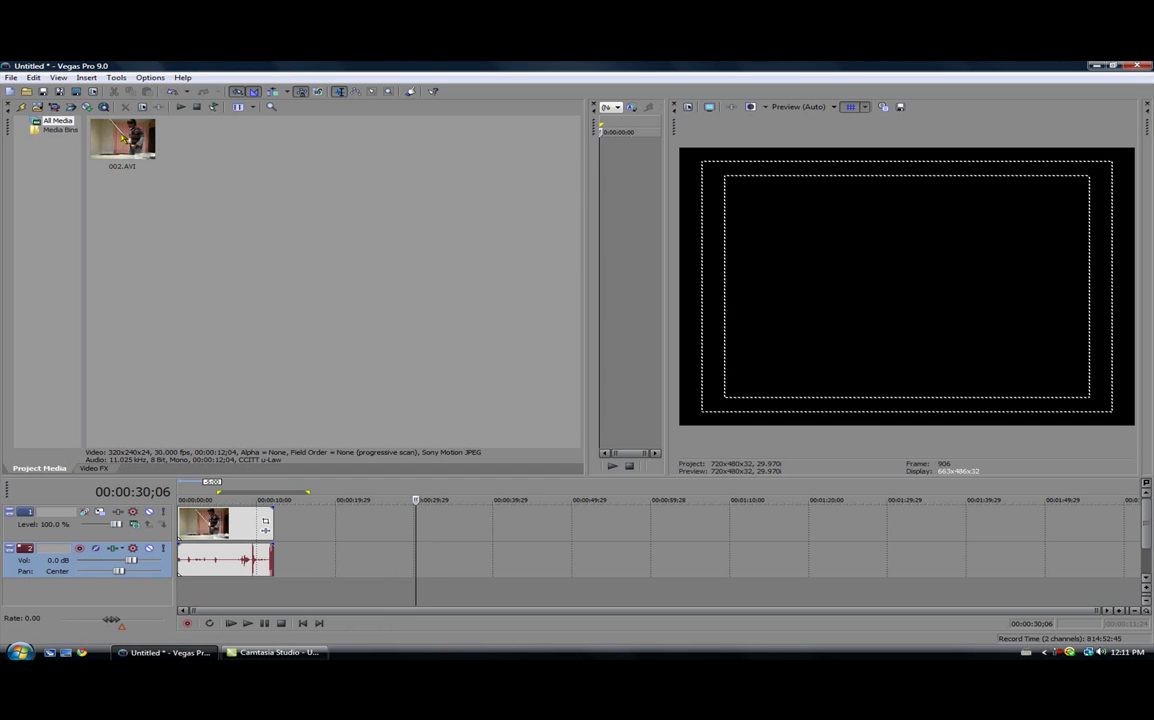
left_click(123, 140)
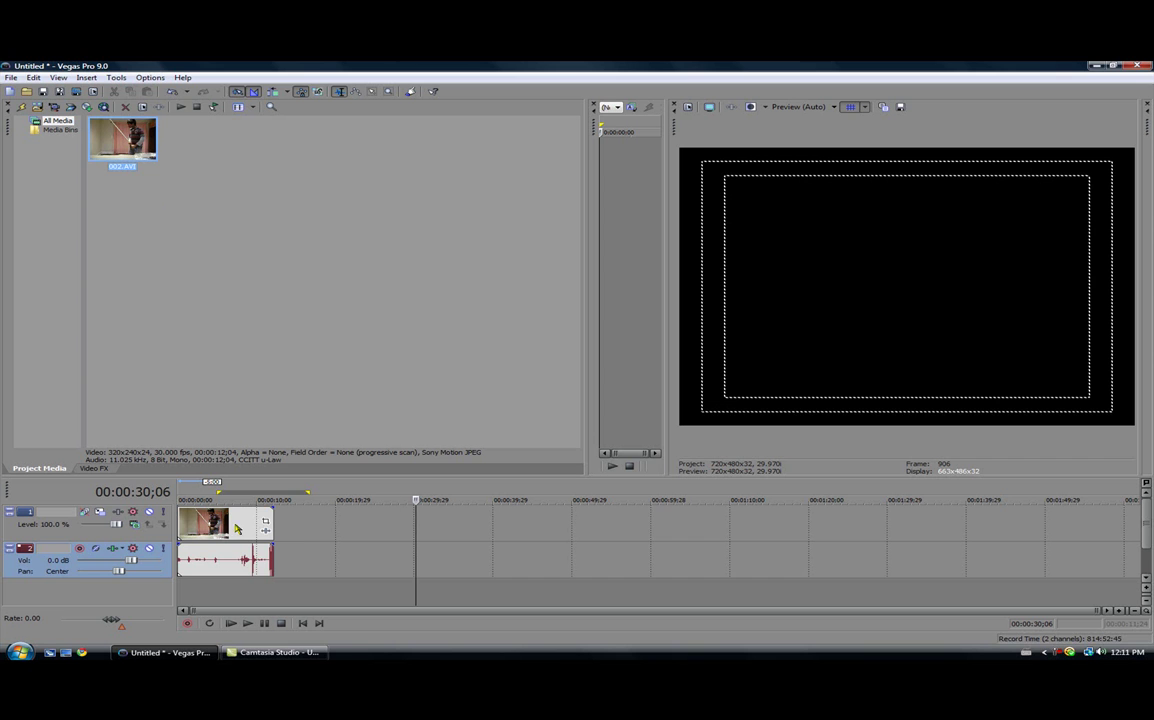
left_click(185, 521)
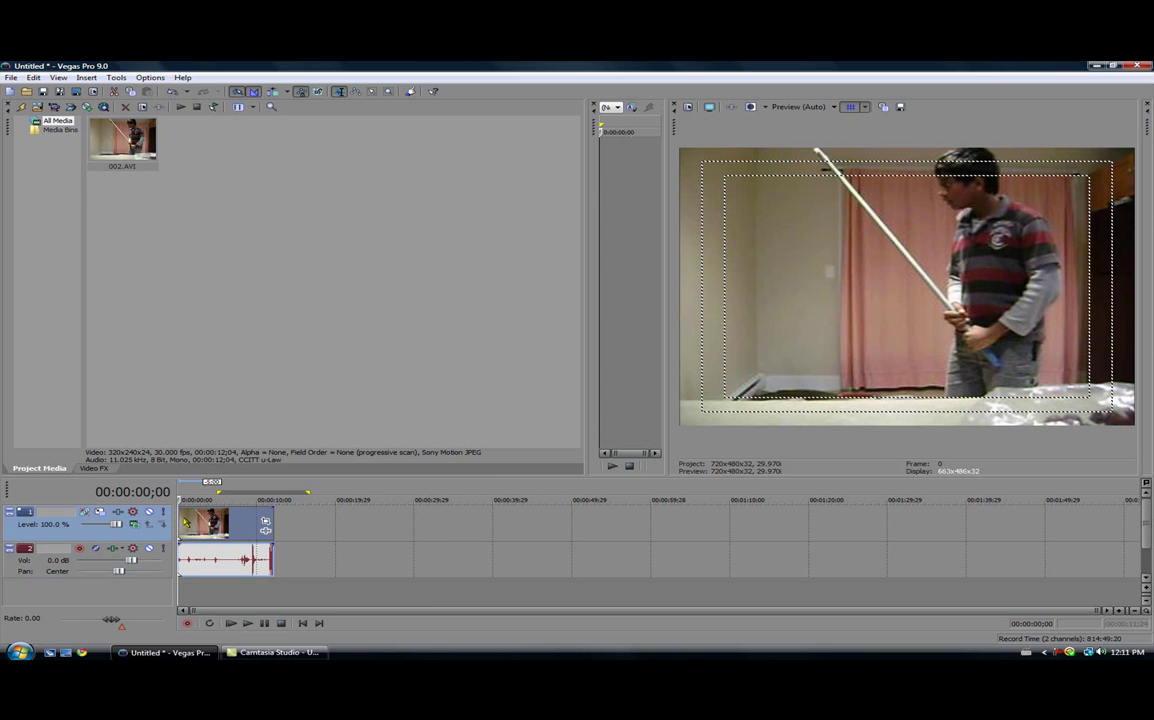
left_click(248, 623)
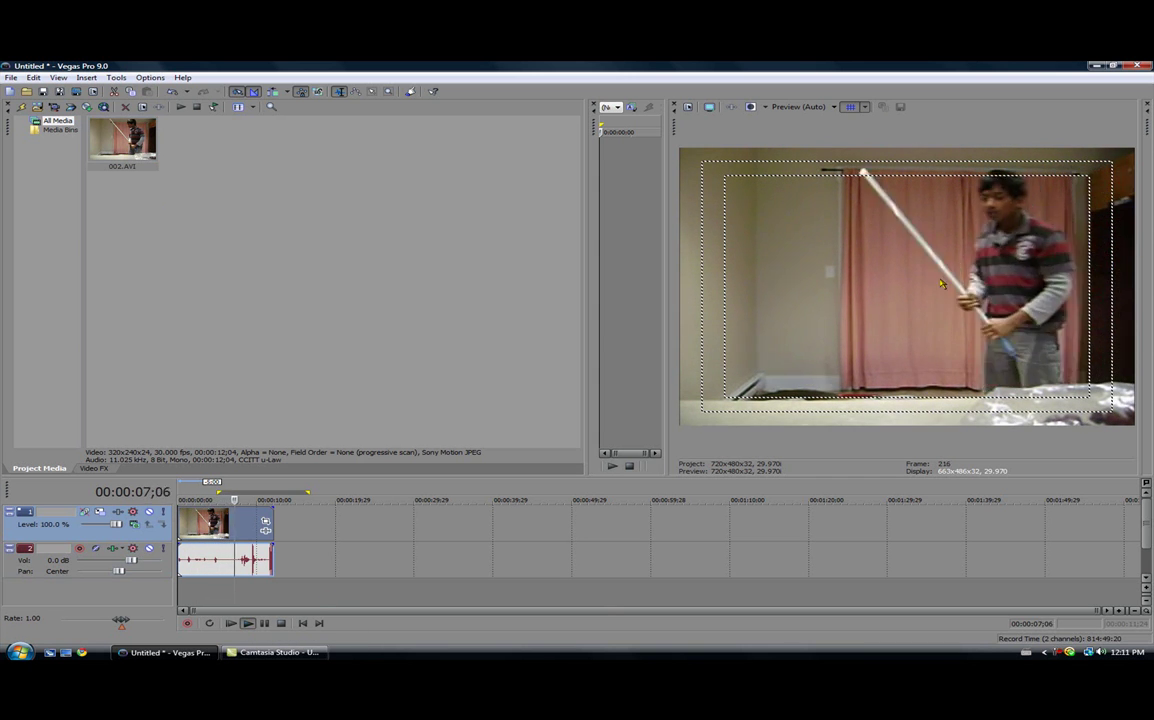
left_click(264, 623)
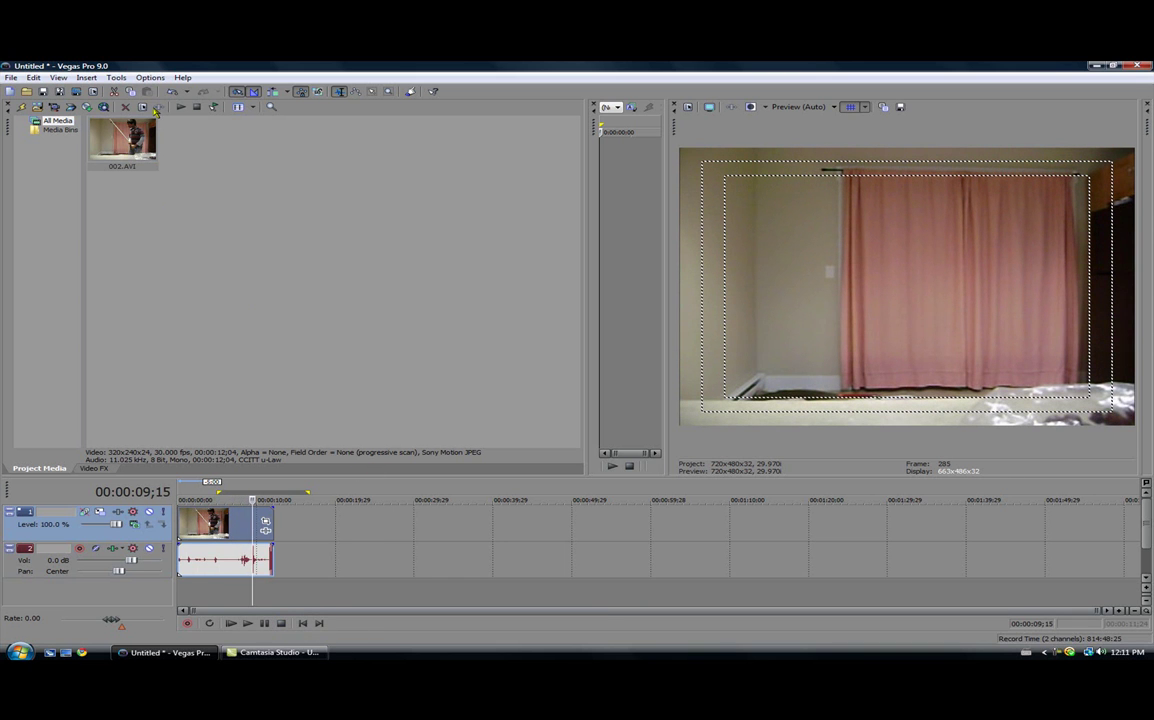
Step: Insert a new video track above the 002.AVI footage
right_click(296, 593)
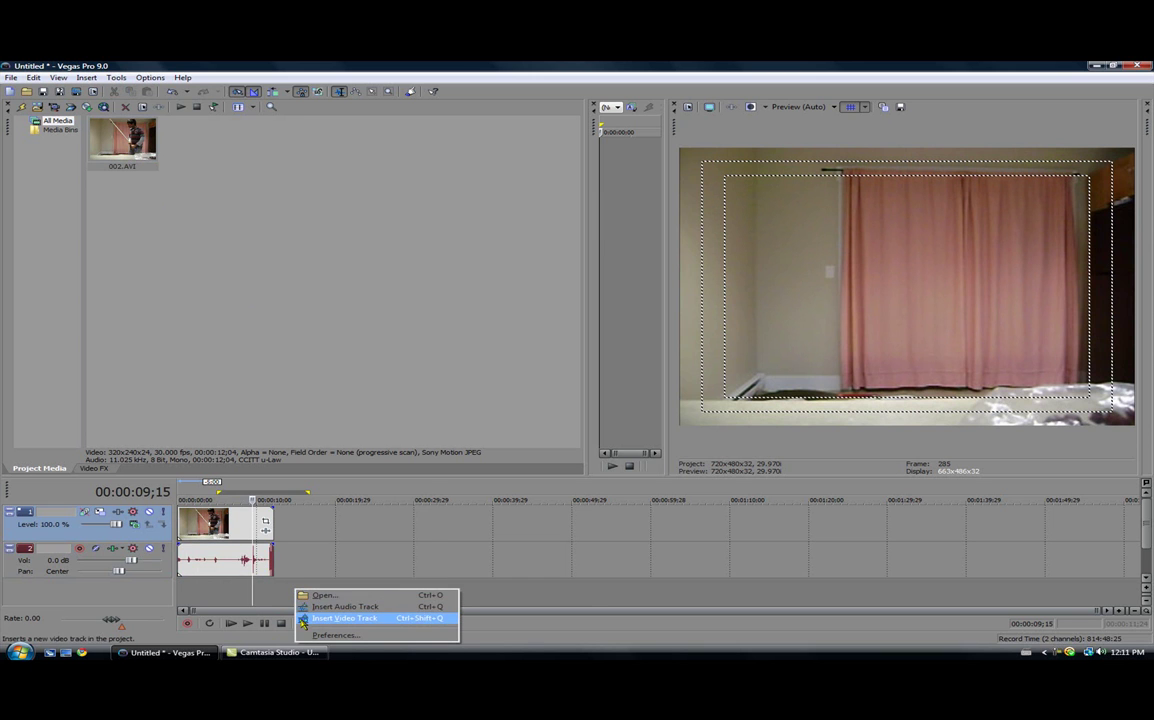
left_click(330, 618)
left_click(202, 556)
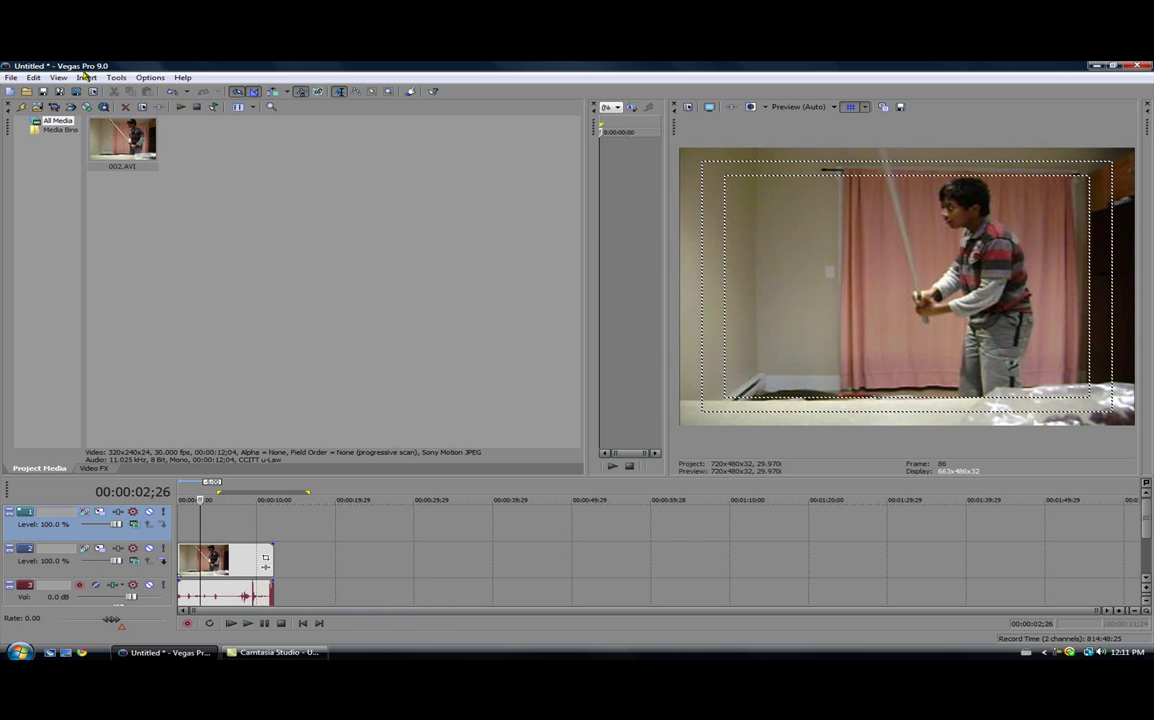
Step: Show the Media Generators window and list its Solid Color presets
left_click(86, 77)
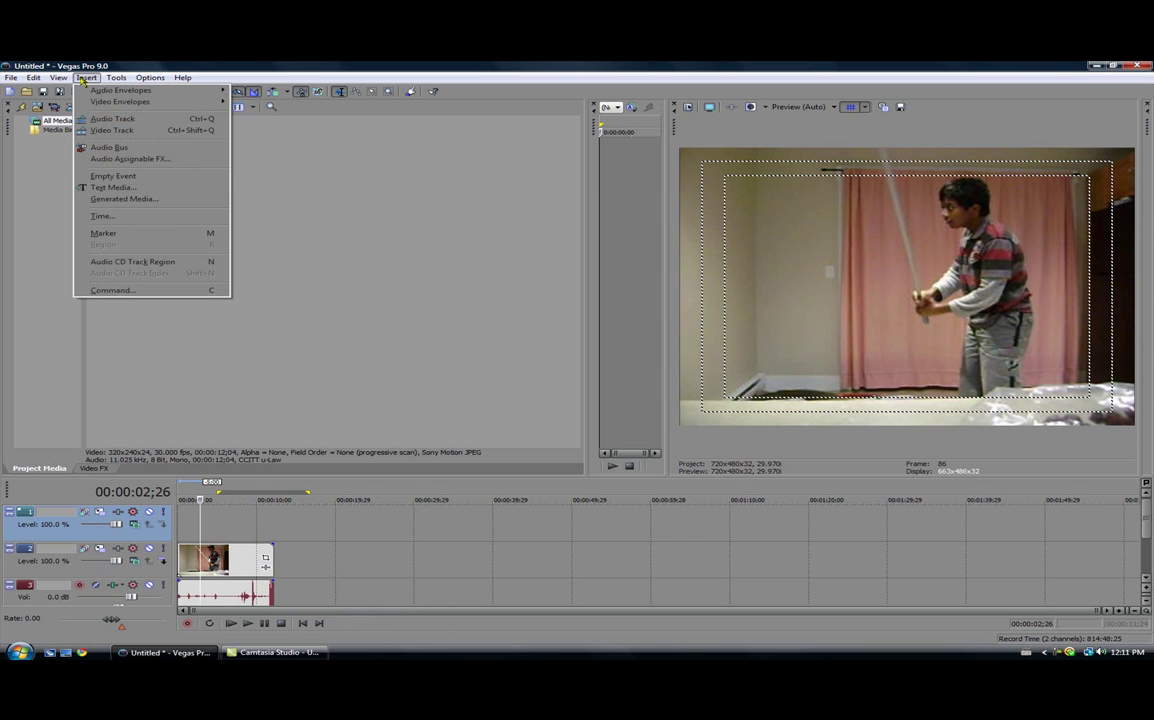
mouse_move(60, 77)
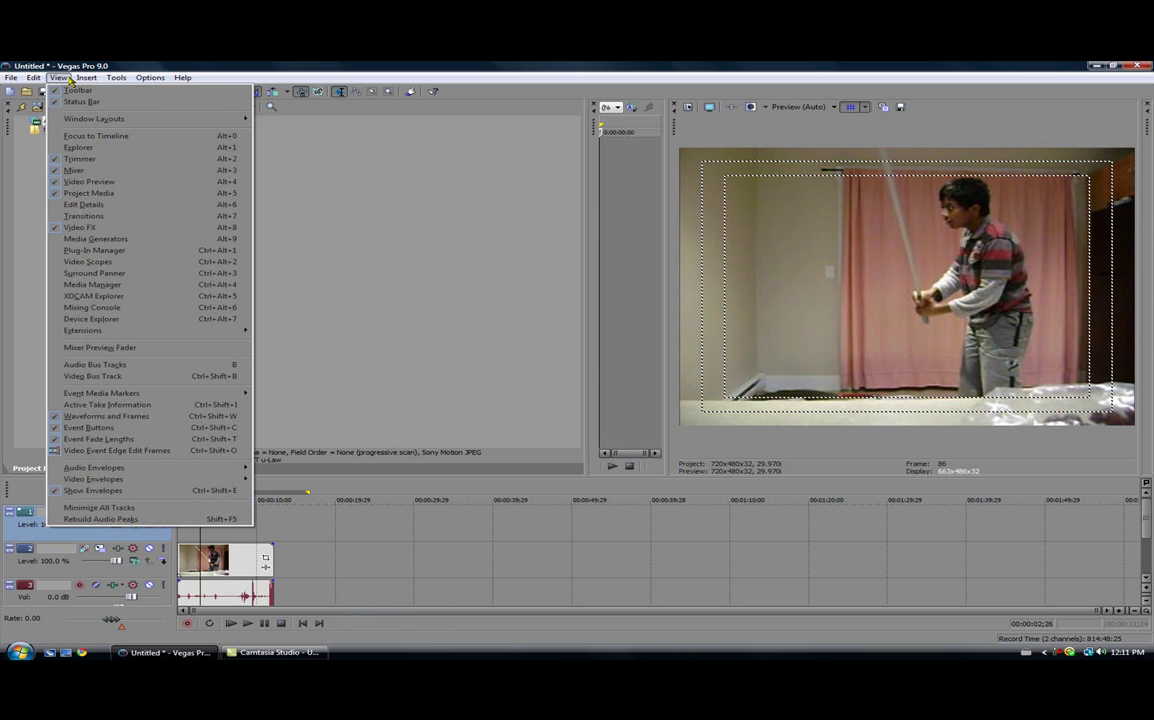
left_click(58, 240)
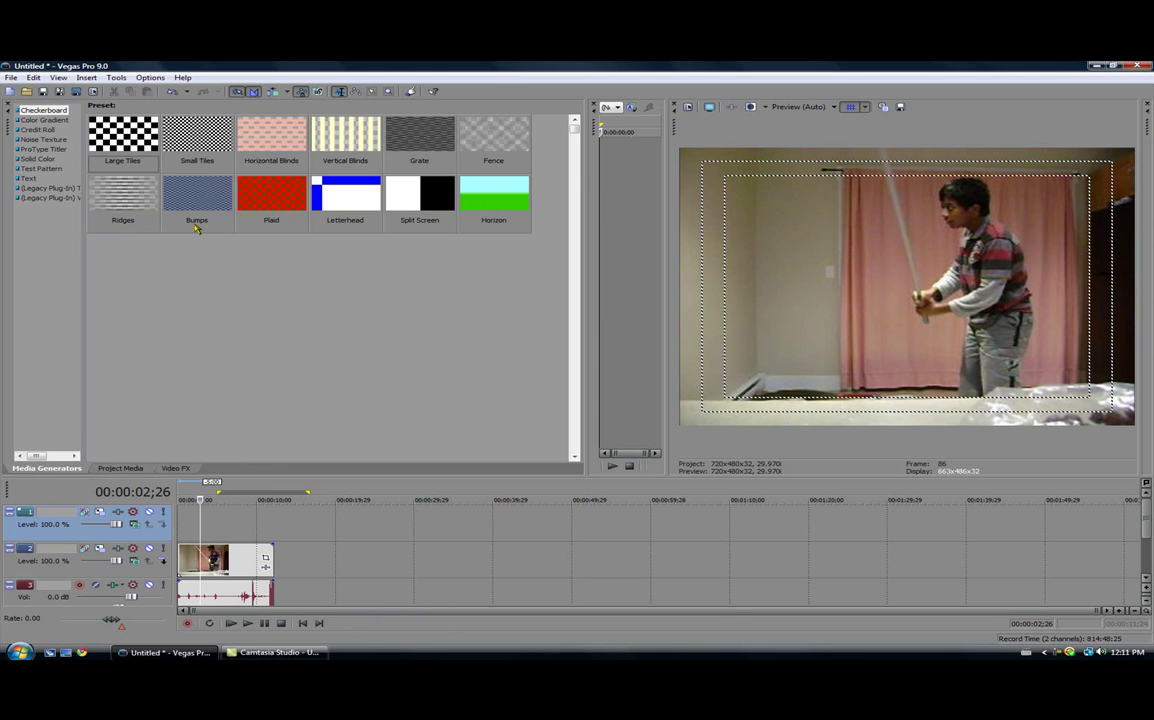
left_click(27, 159)
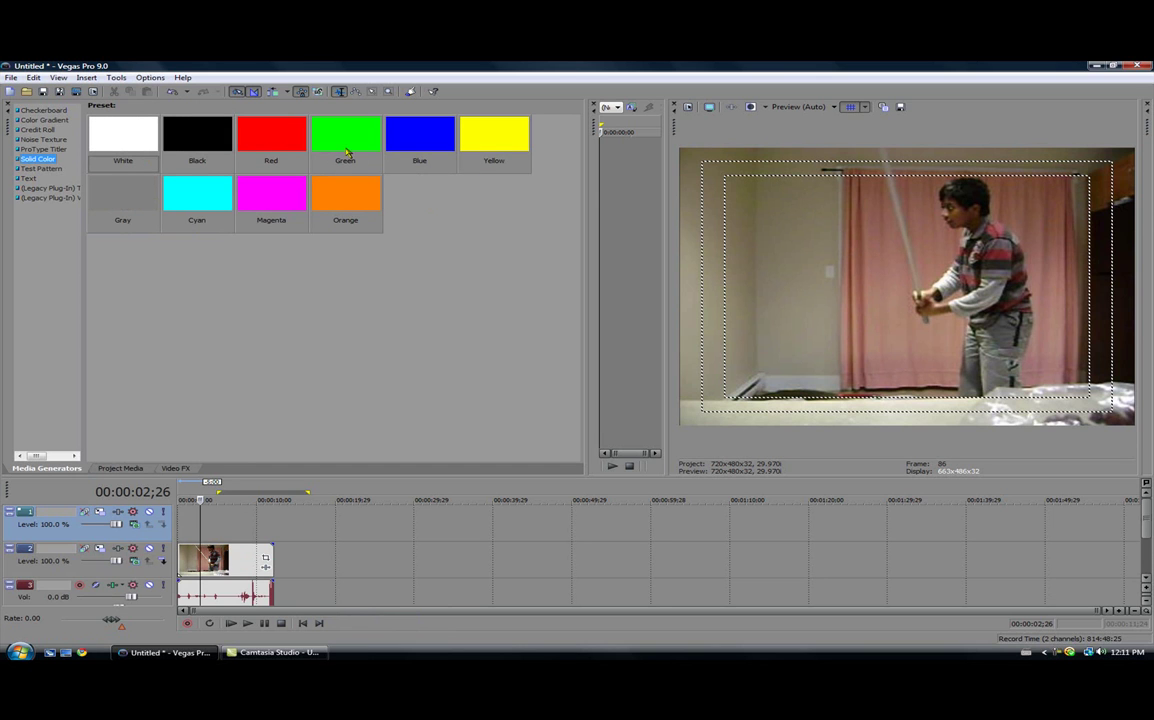
Step: Add the Blue solid color at the start of the new video track and extend it to the end of the 002.AVI clip
left_click(398, 147)
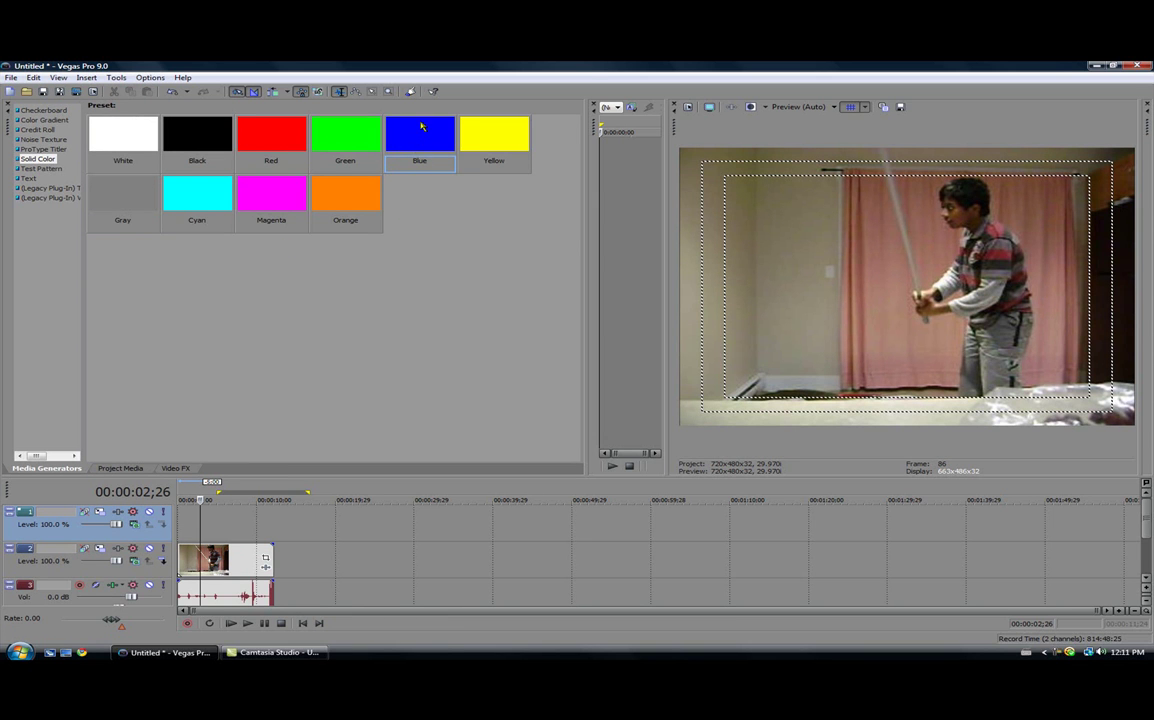
left_click_drag(420, 133, 183, 521)
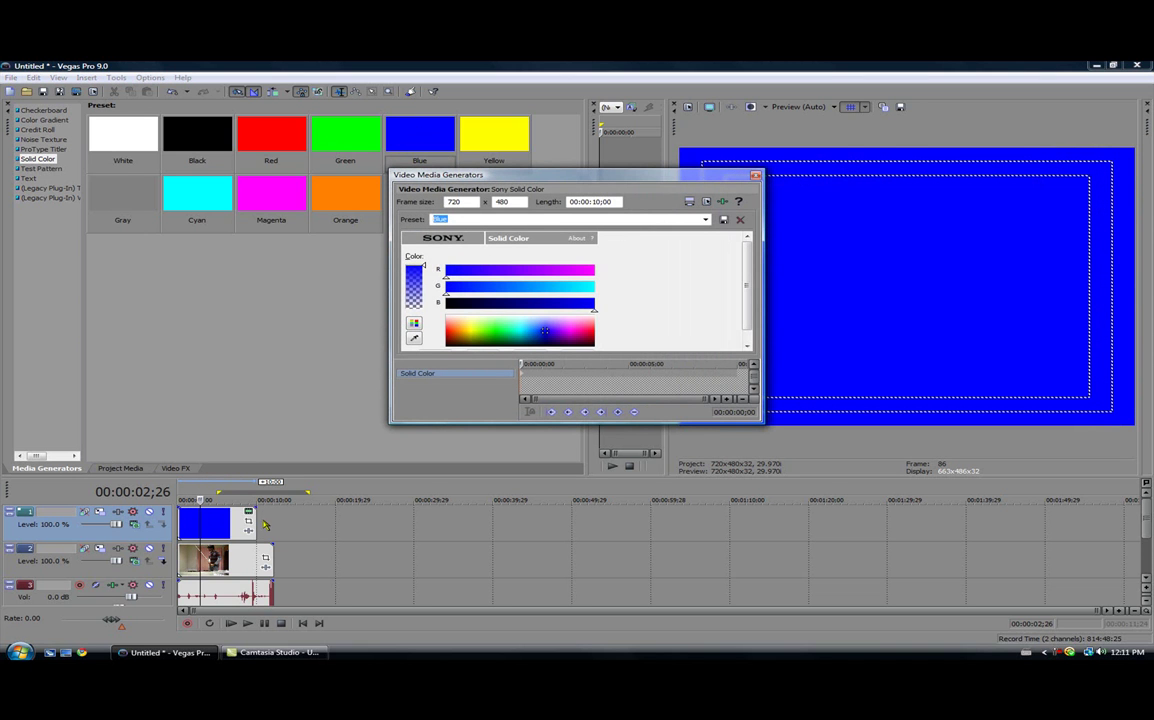
left_click_drag(255, 525, 273, 525)
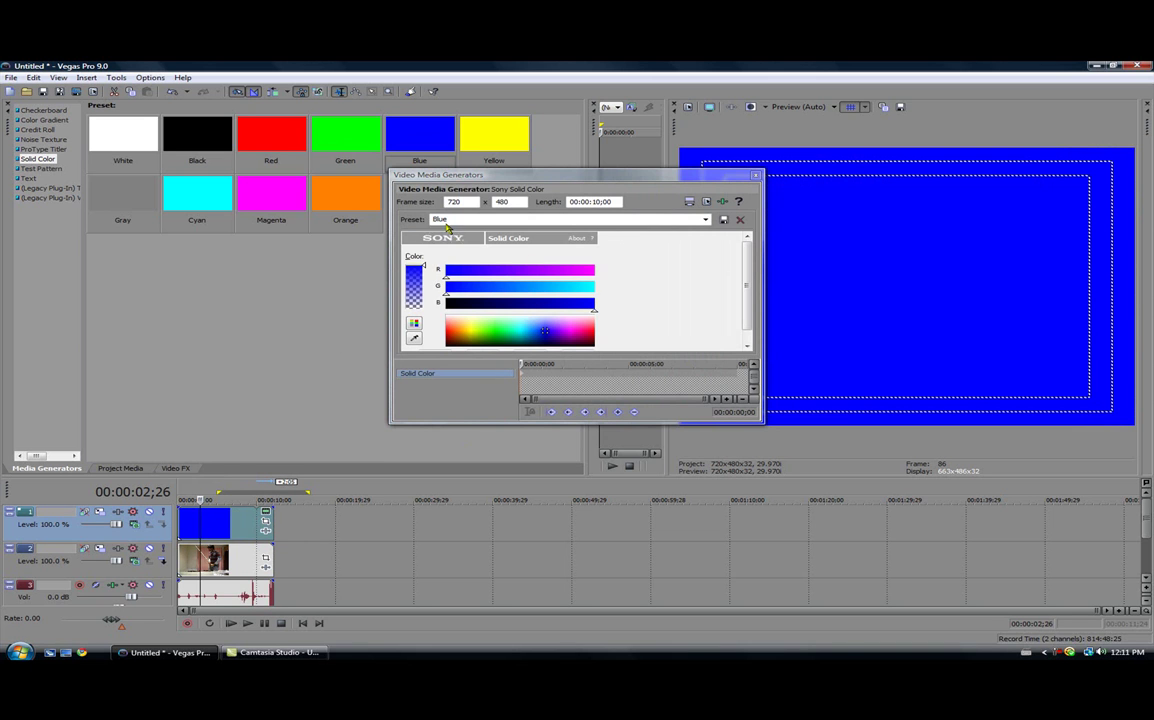
left_click(757, 177)
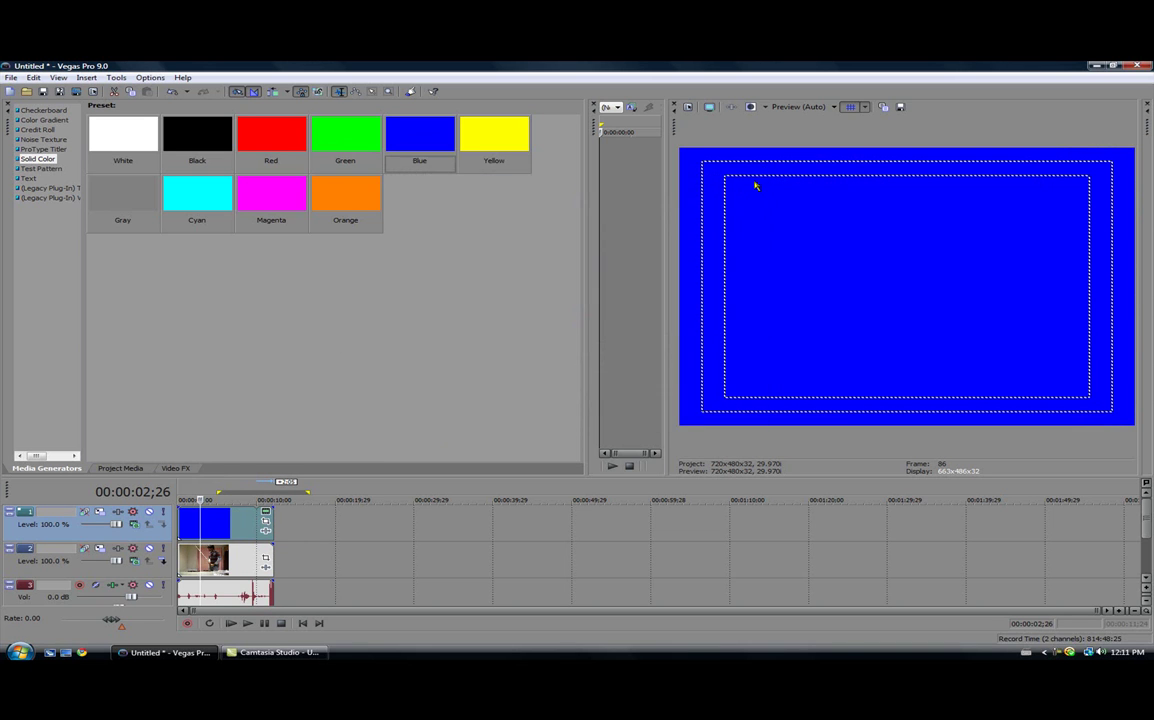
Step: Enable Mask in the blue event's Pan/Crop and draw a small closed four-point mask with the Anchor Creation Tool
left_click(265, 523)
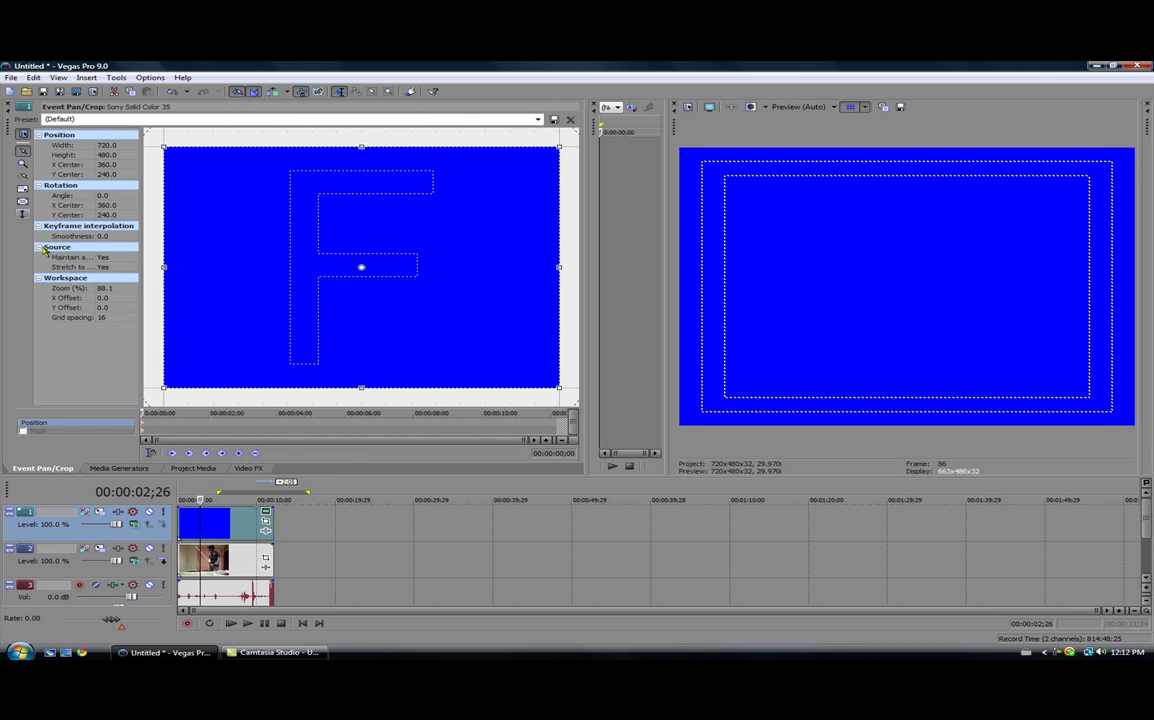
left_click(24, 431)
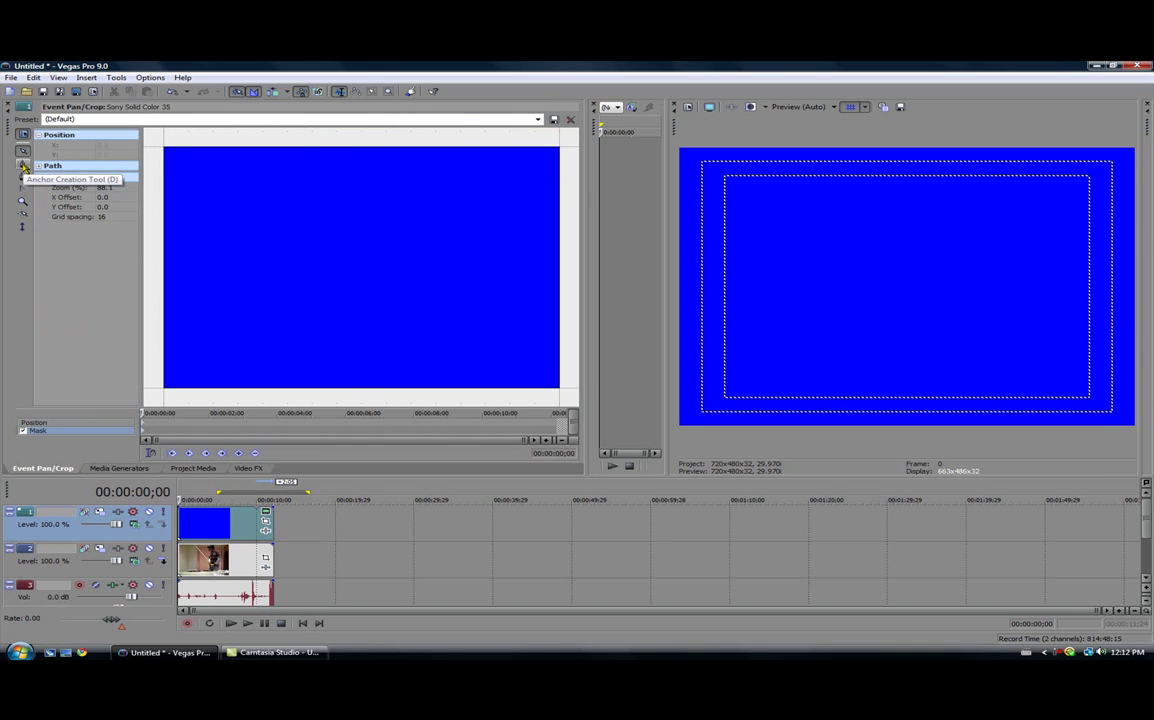
left_click(24, 166)
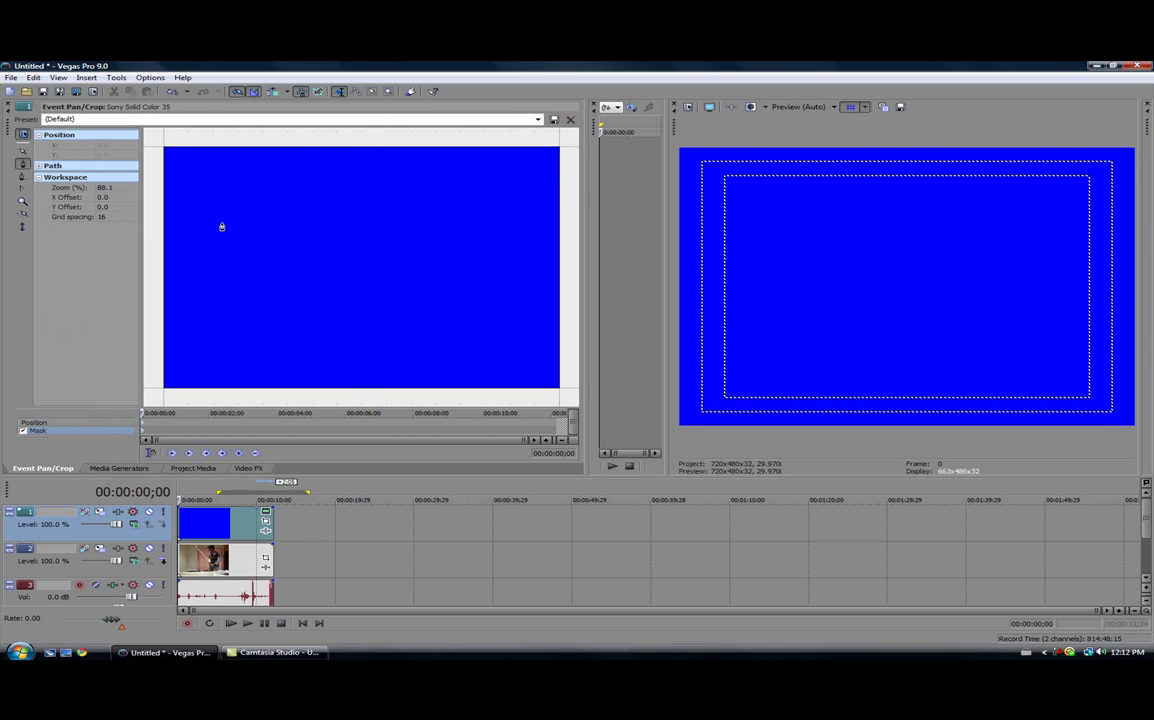
left_click(277, 229)
left_click(332, 229)
left_click(332, 265)
left_click(278, 264)
left_click(277, 229)
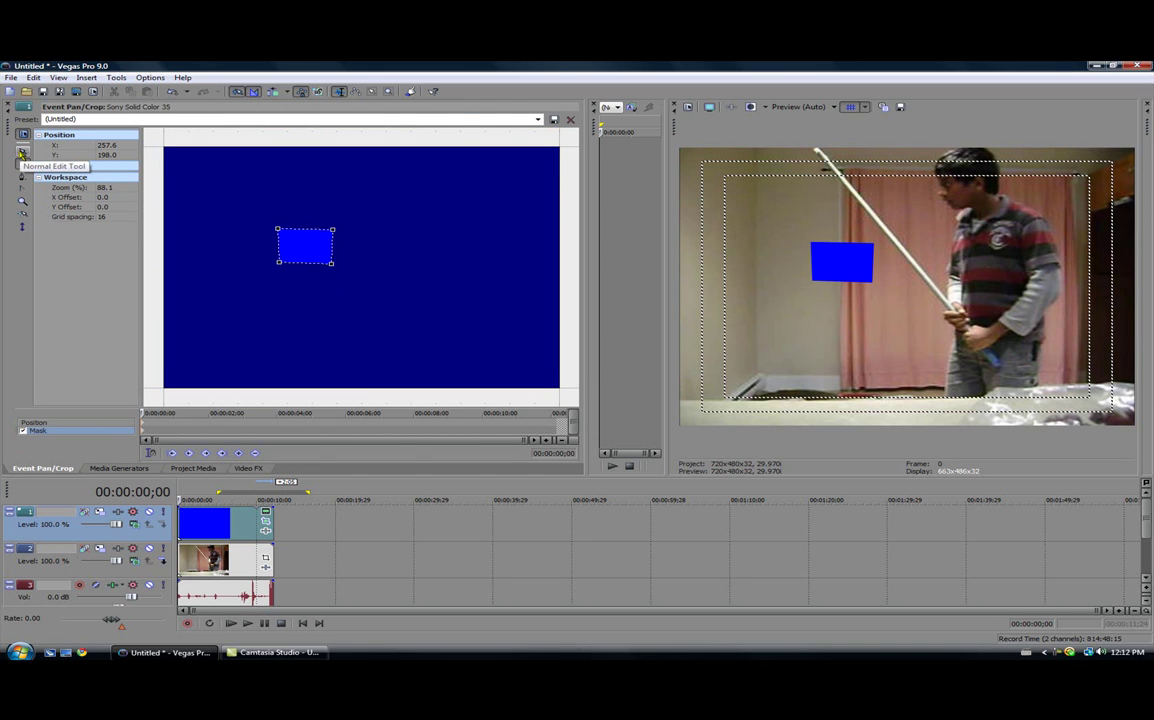
Step: Try moving the mask's lower-right corner with the Normal Edit Tool
left_click(21, 152)
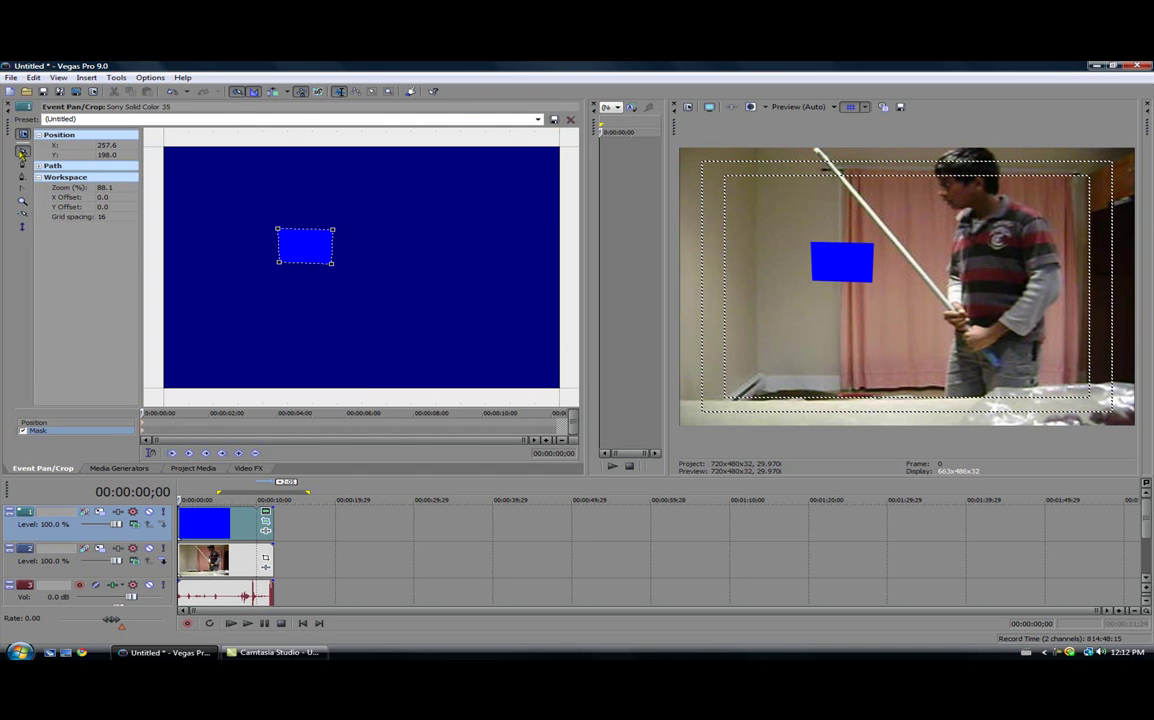
left_click(333, 264)
mouse_move(333, 264)
left_mouse_down()
mouse_move(368, 278)
mouse_move(322, 250)
left_mouse_up()
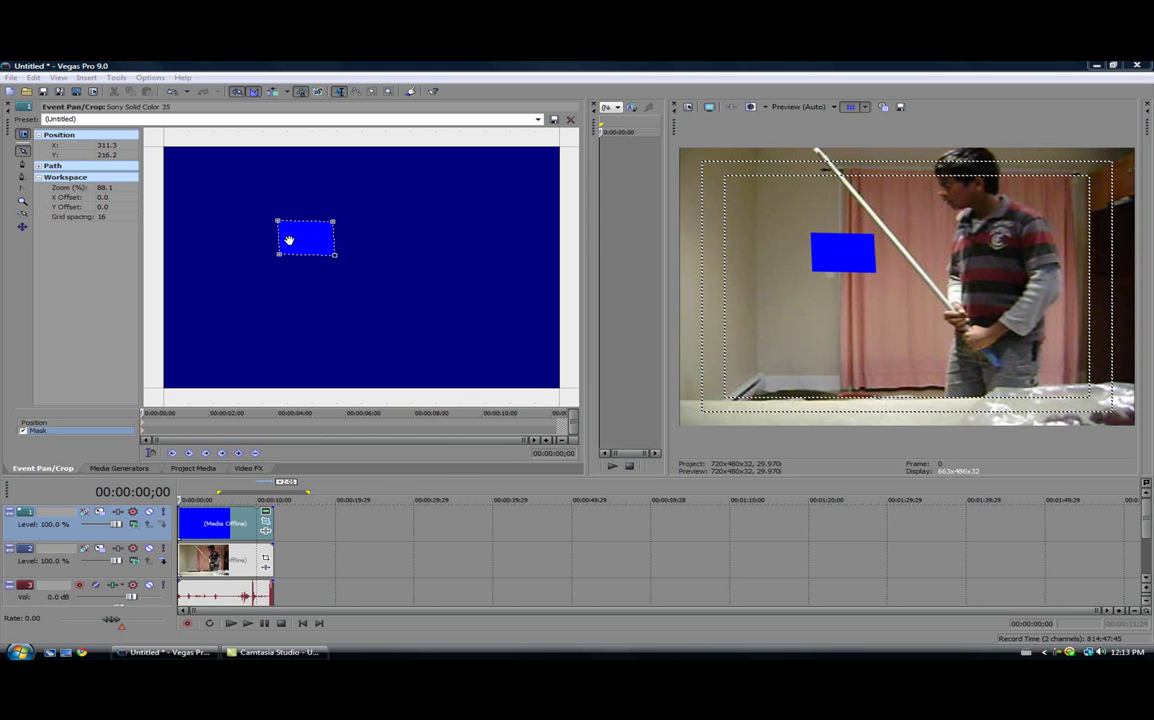
Step: Reposition the four mask anchors so the blue shape covers the stick from the hands to its tip in the first frame
left_click(22, 228)
left_click(22, 150)
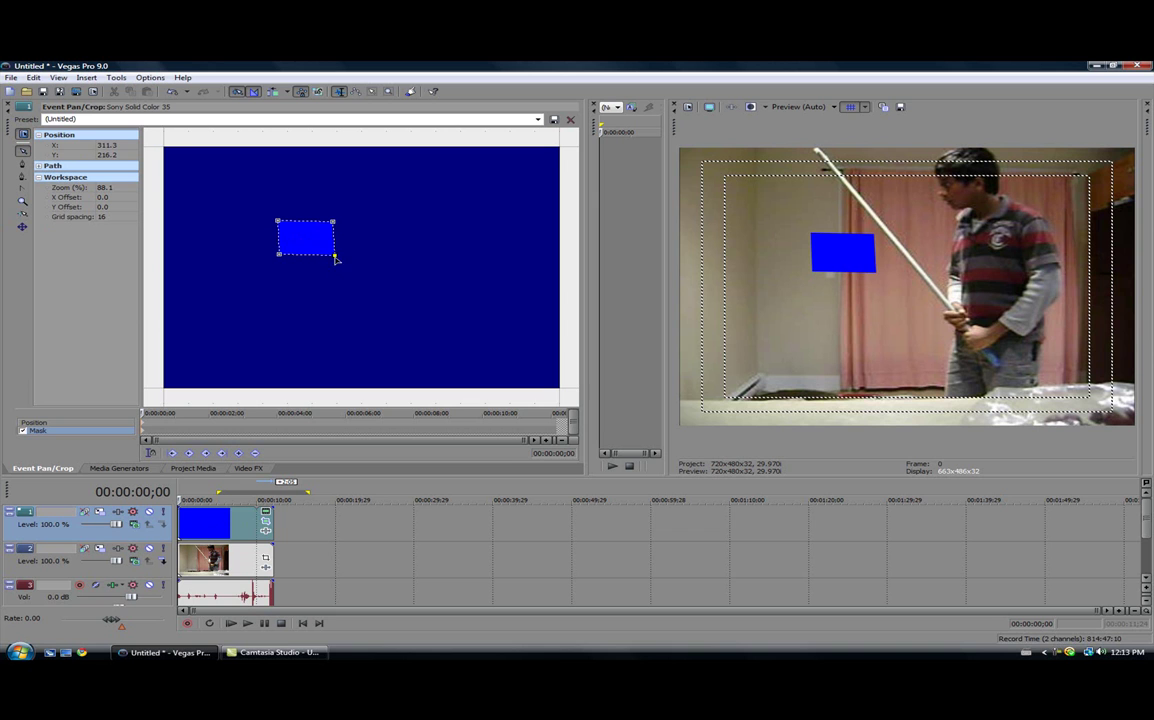
left_click_drag(335, 257, 399, 288)
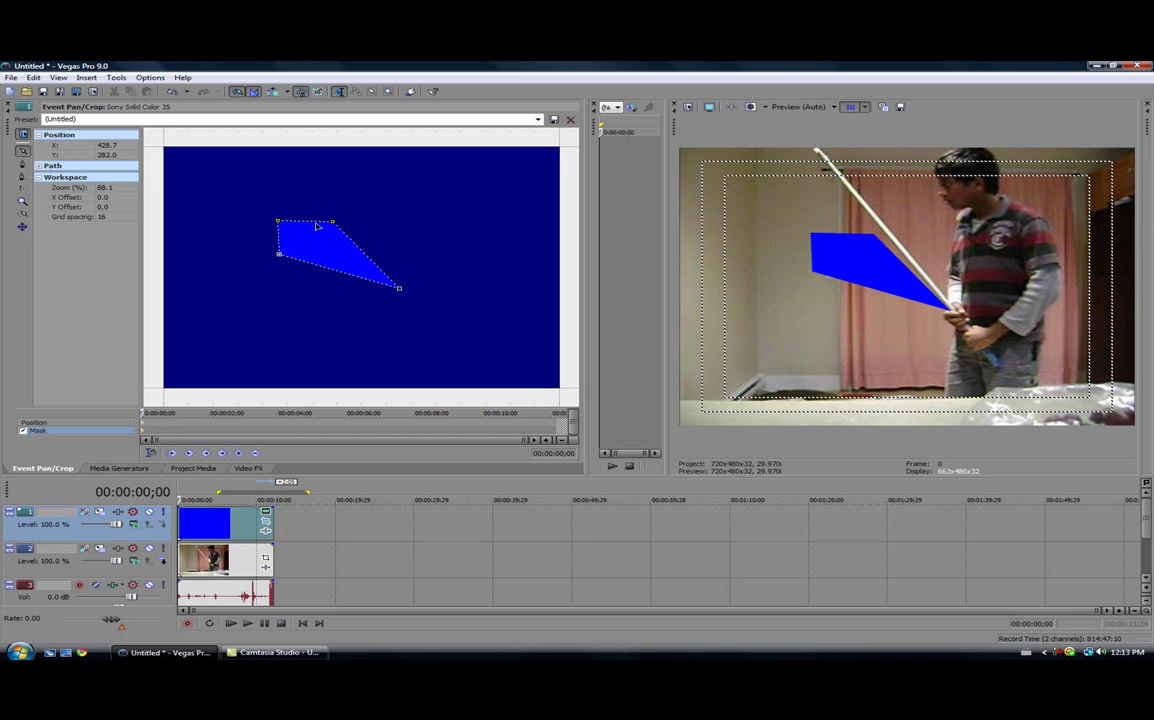
left_click_drag(333, 224, 409, 288)
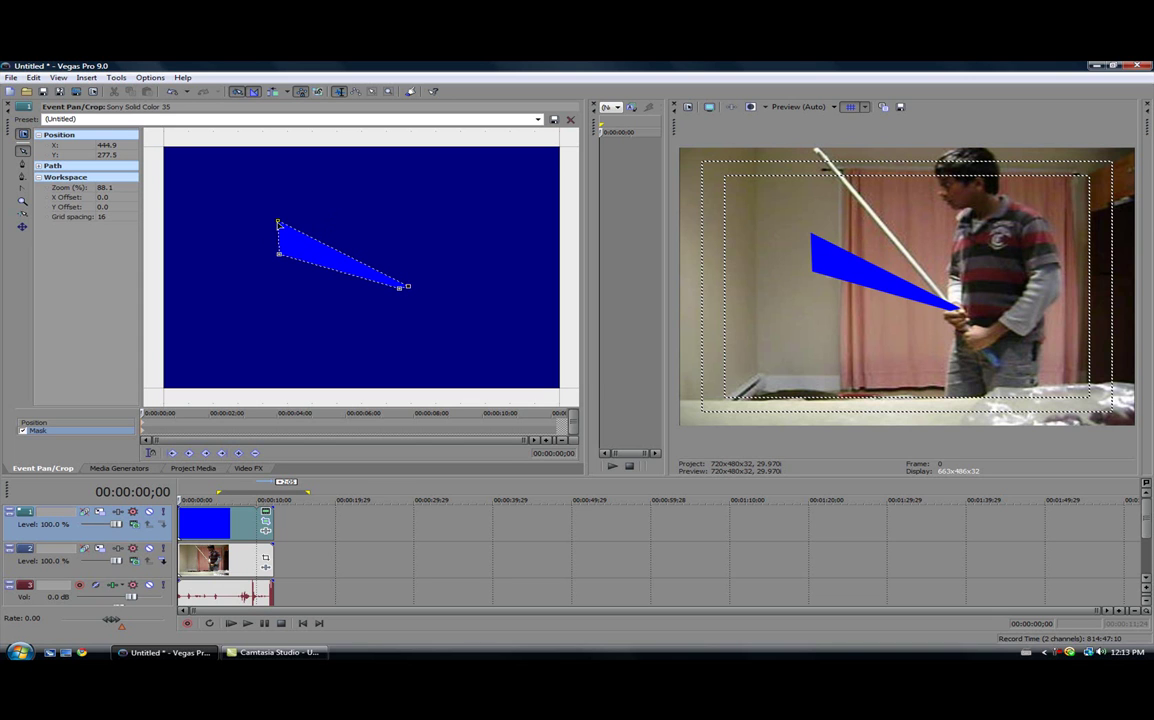
left_click_drag(278, 221, 283, 145)
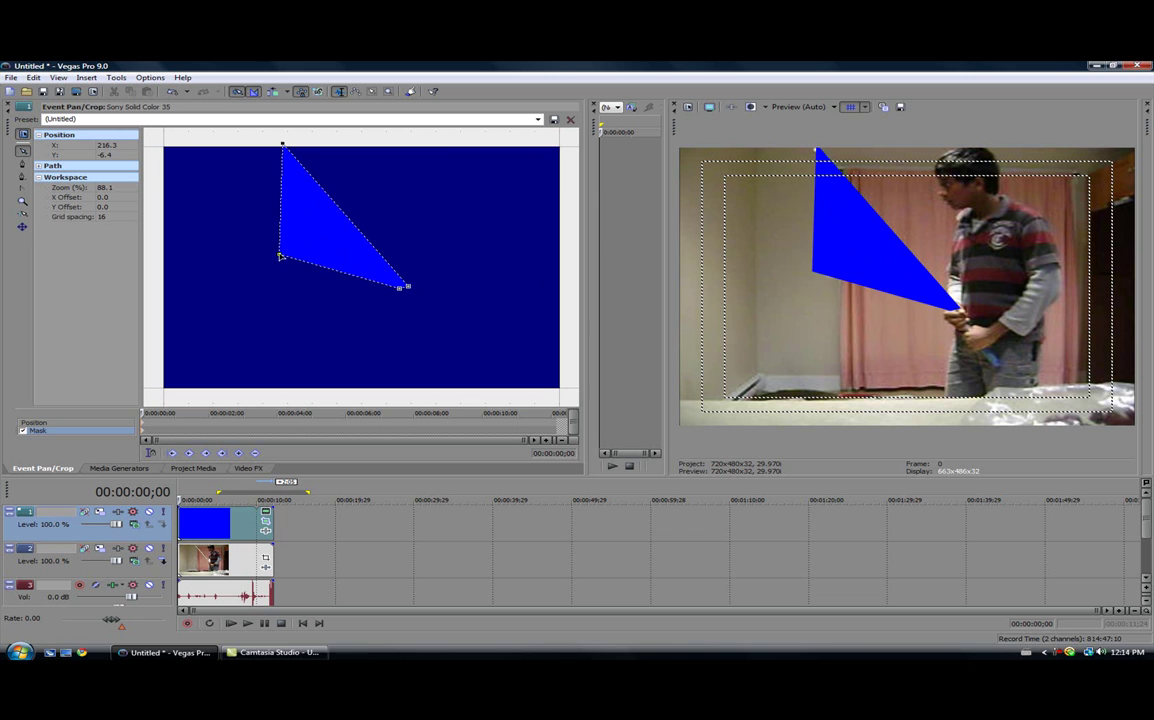
left_click_drag(278, 254, 278, 147)
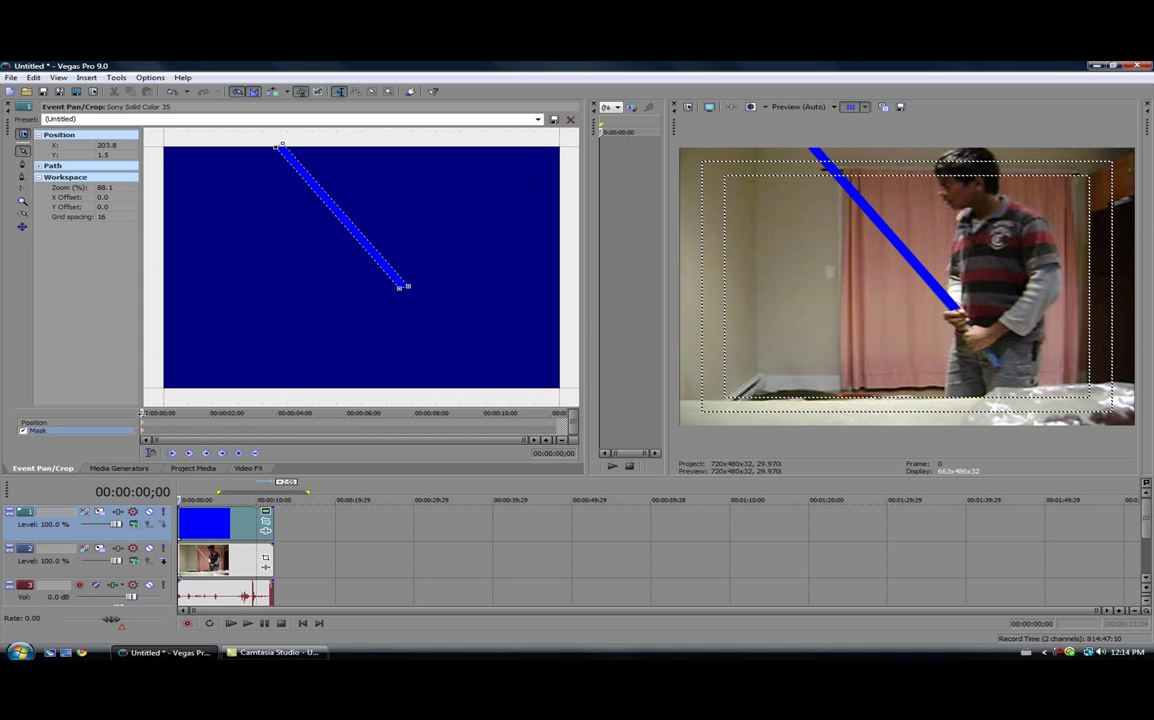
Step: Go to frame 00:00:00;02 and shift the mask's lower anchors to follow the stick near the hands
key("space")
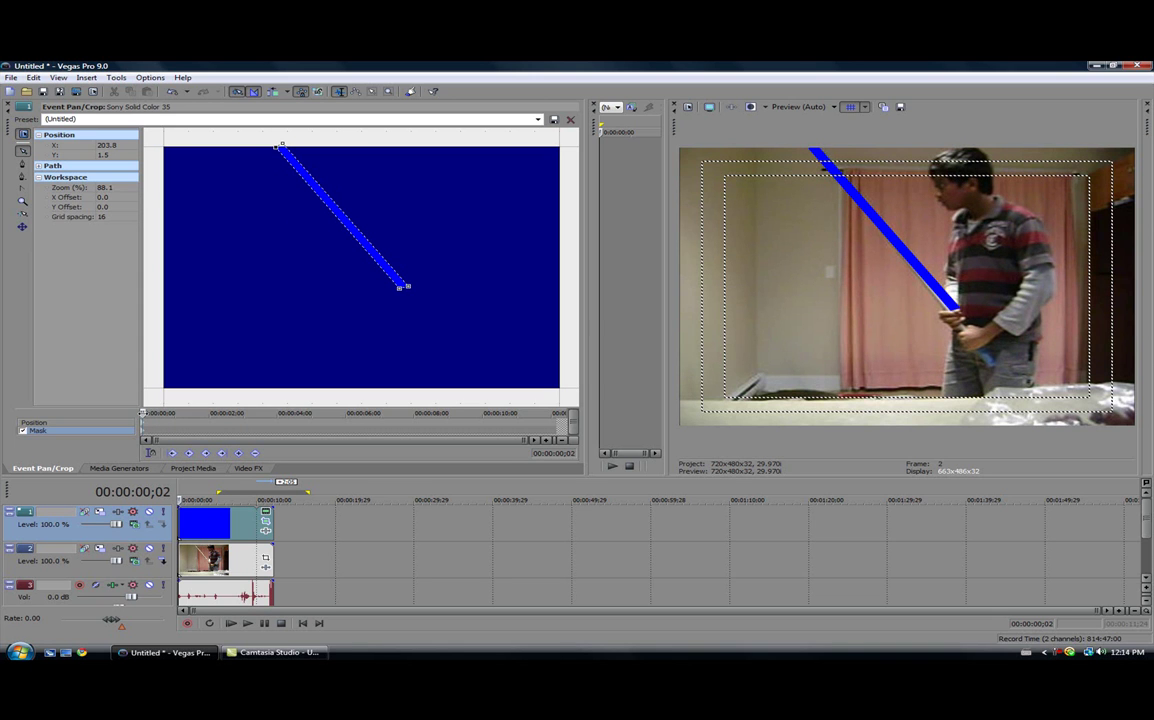
key("space")
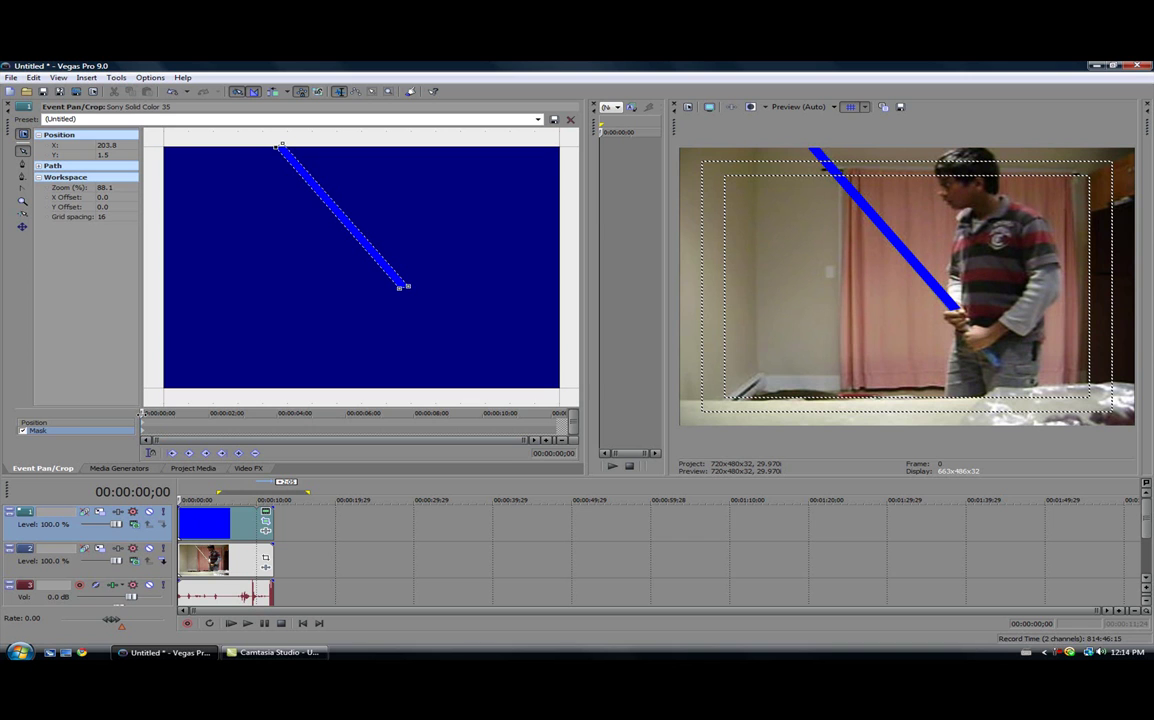
key("Right")
key("Right")
key("Right")
key("Right")
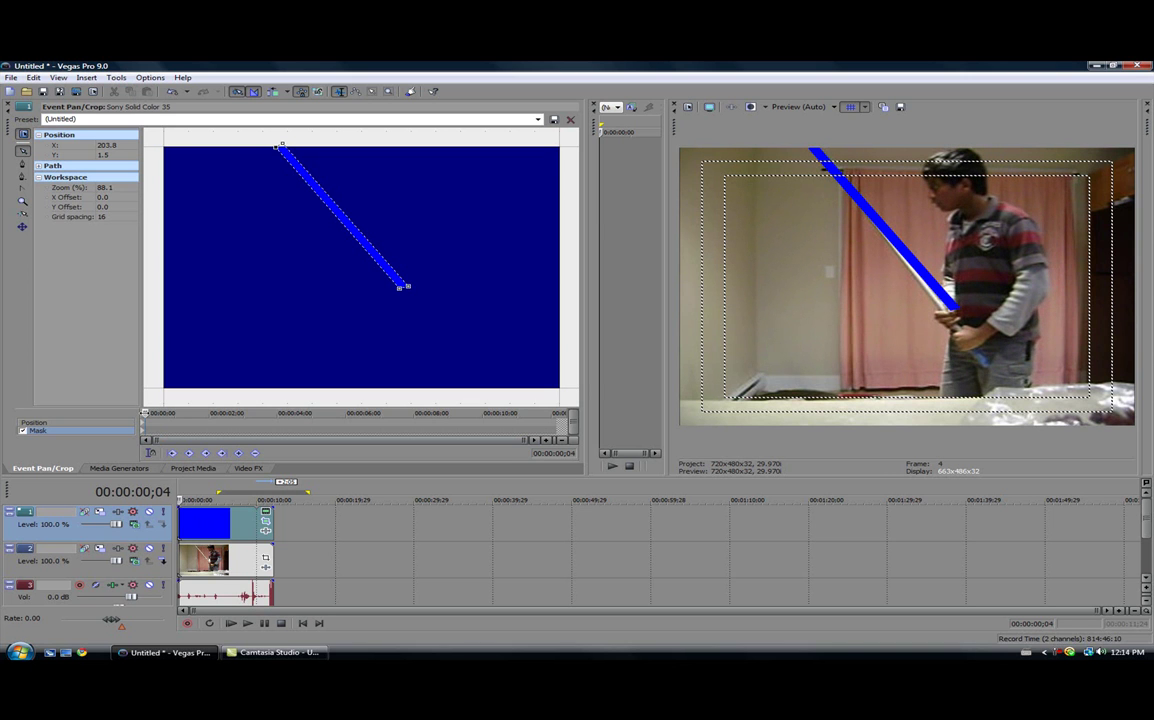
key("Left")
key("Left")
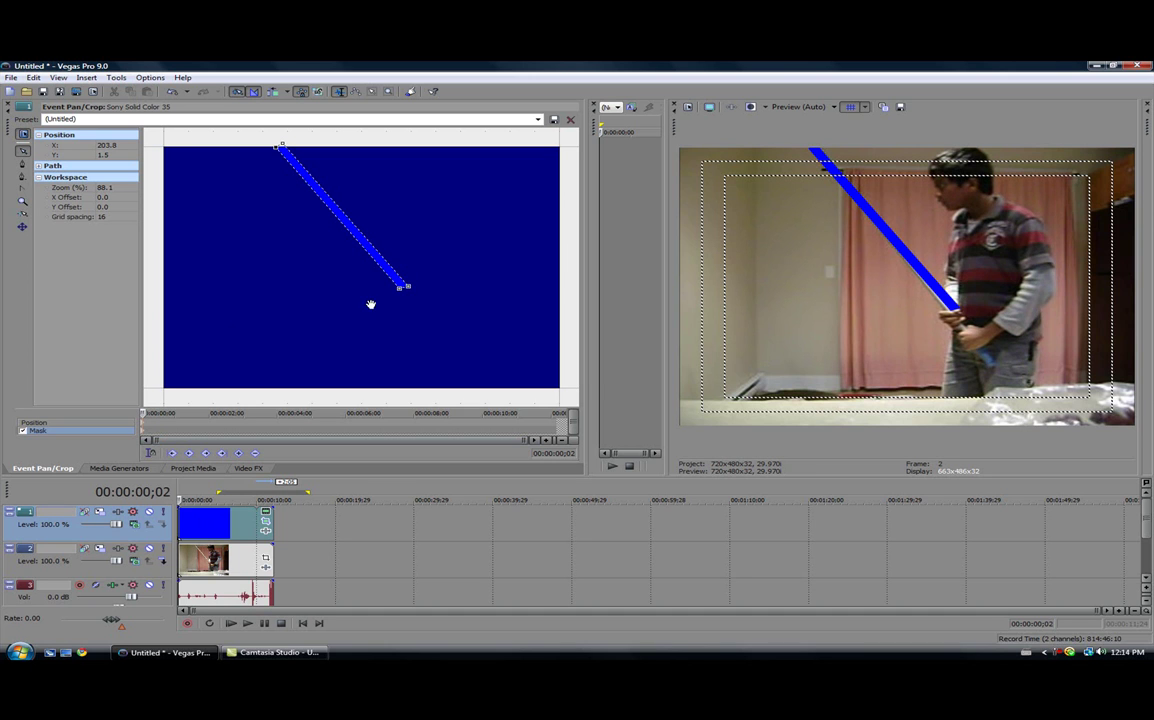
left_click_drag(399, 291, 402, 286)
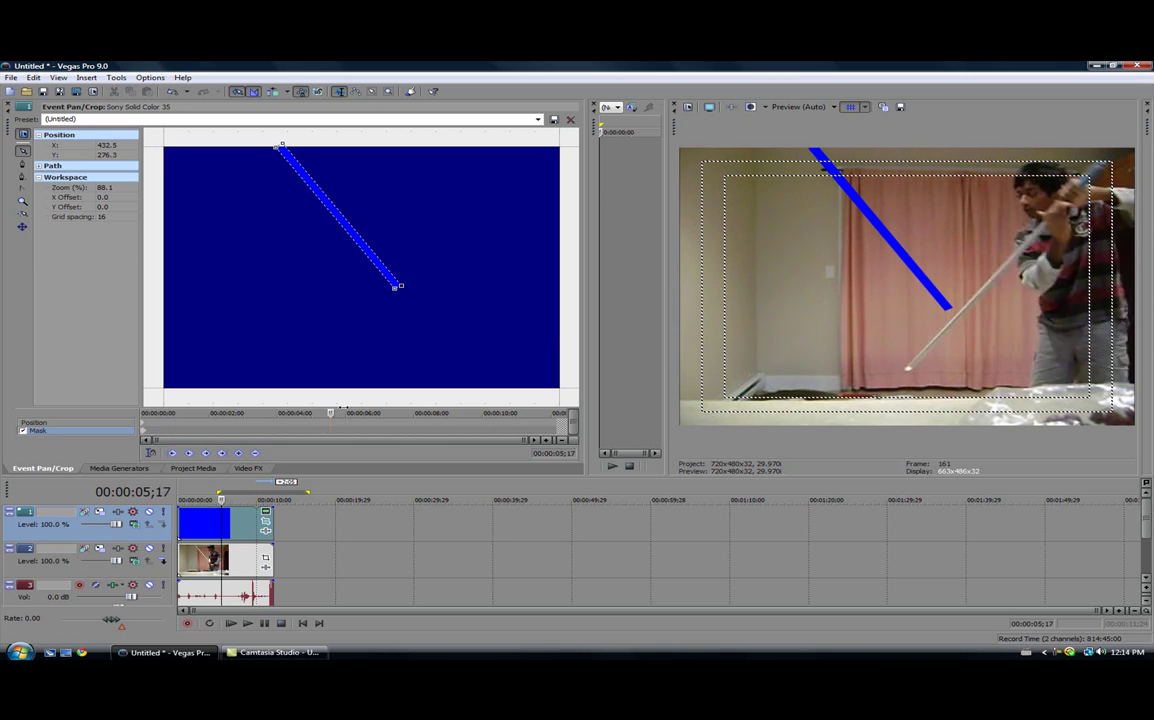
Step: Return to the first frame and briefly play back the masked blue overlay
left_click_drag(145, 422, 138, 422)
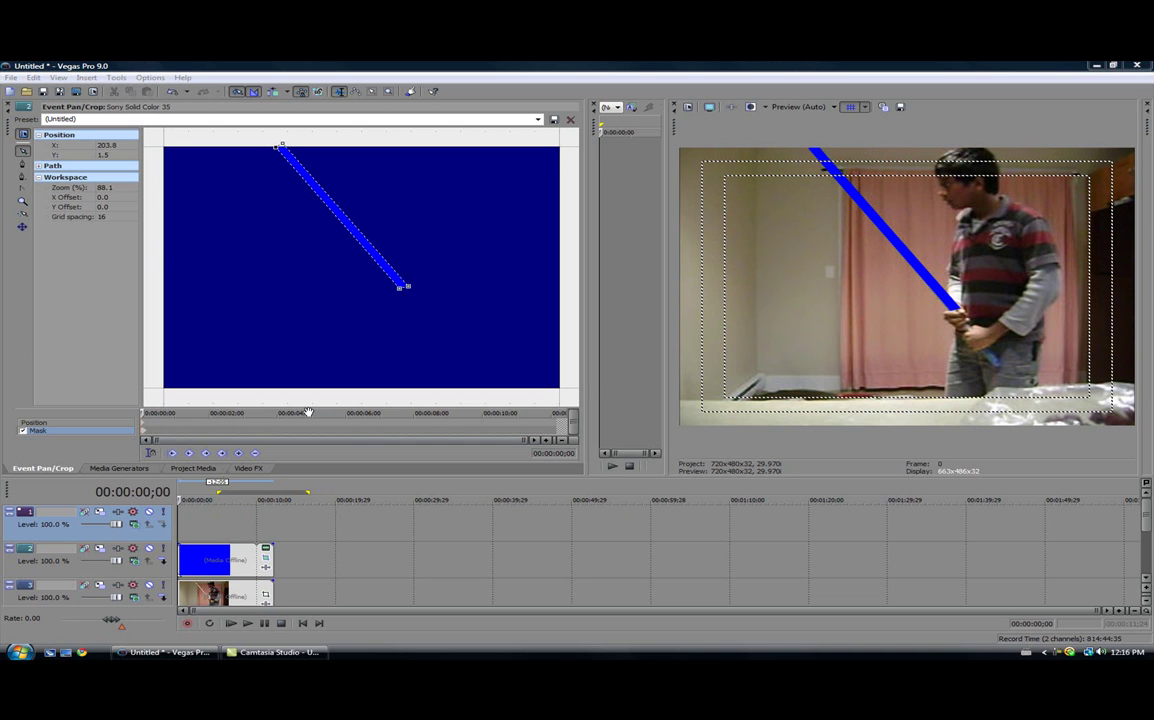
mouse_move(141, 413)
left_mouse_down()
mouse_move(165, 413)
mouse_move(127, 413)
left_mouse_up()
key("space")
key("space")
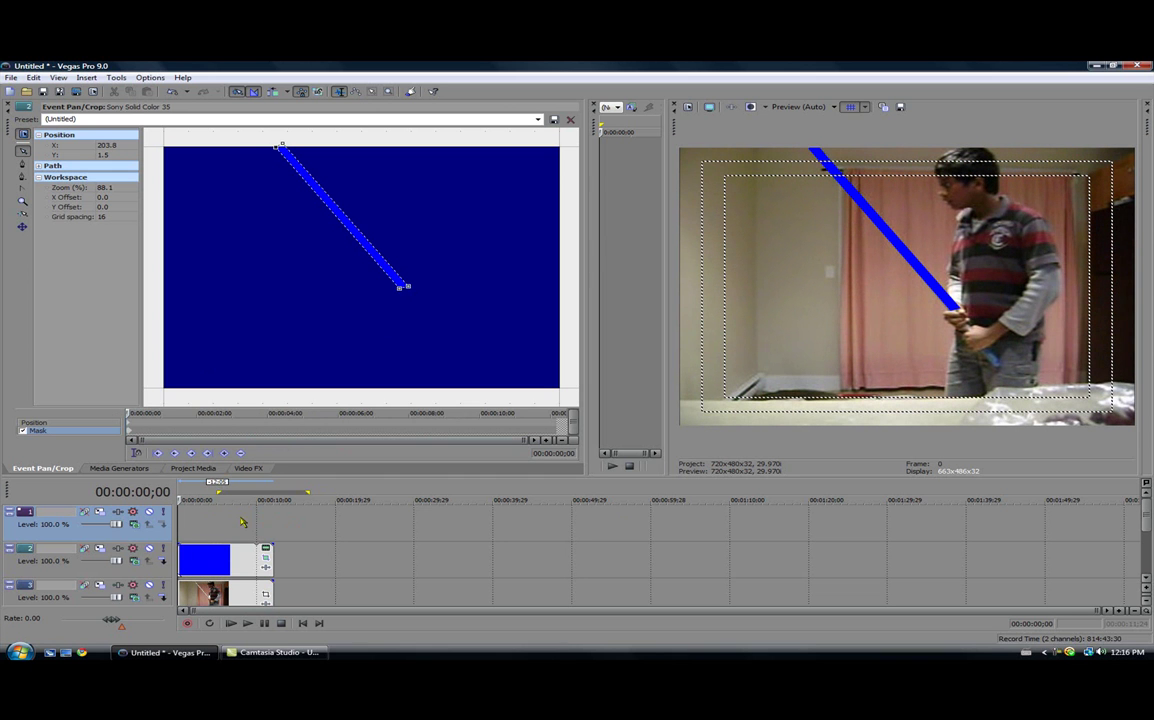
Step: Copy the masked blue solid color event on track 2
right_click(319, 532)
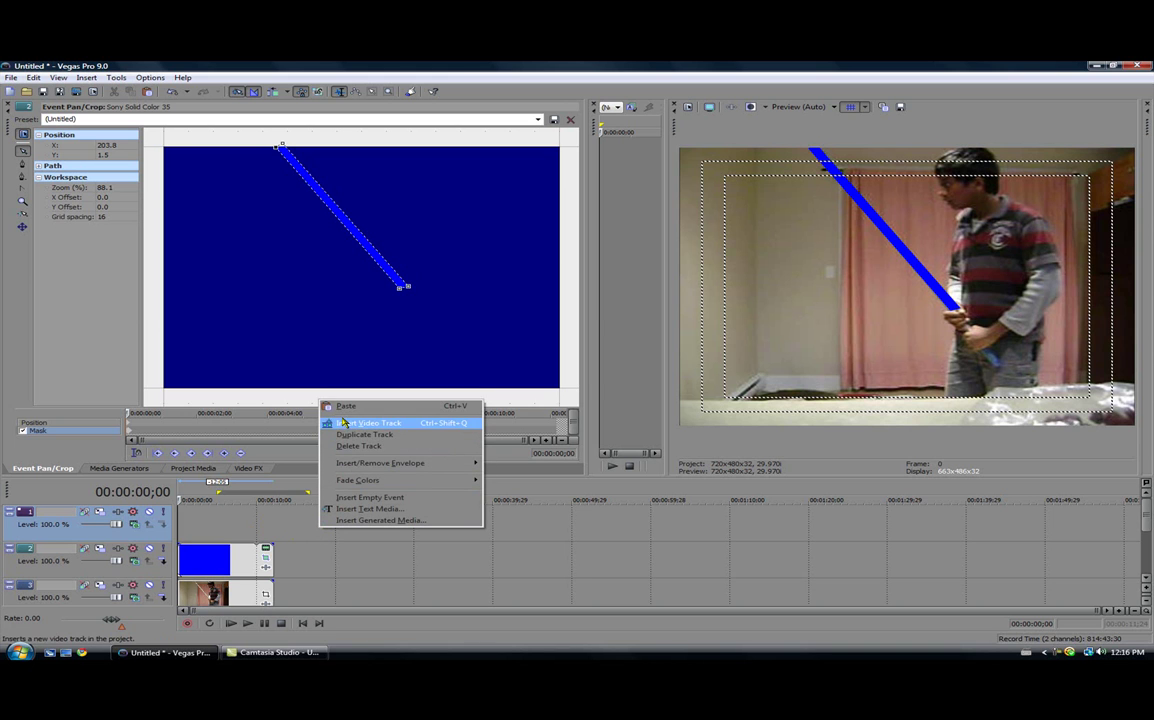
left_click(272, 488)
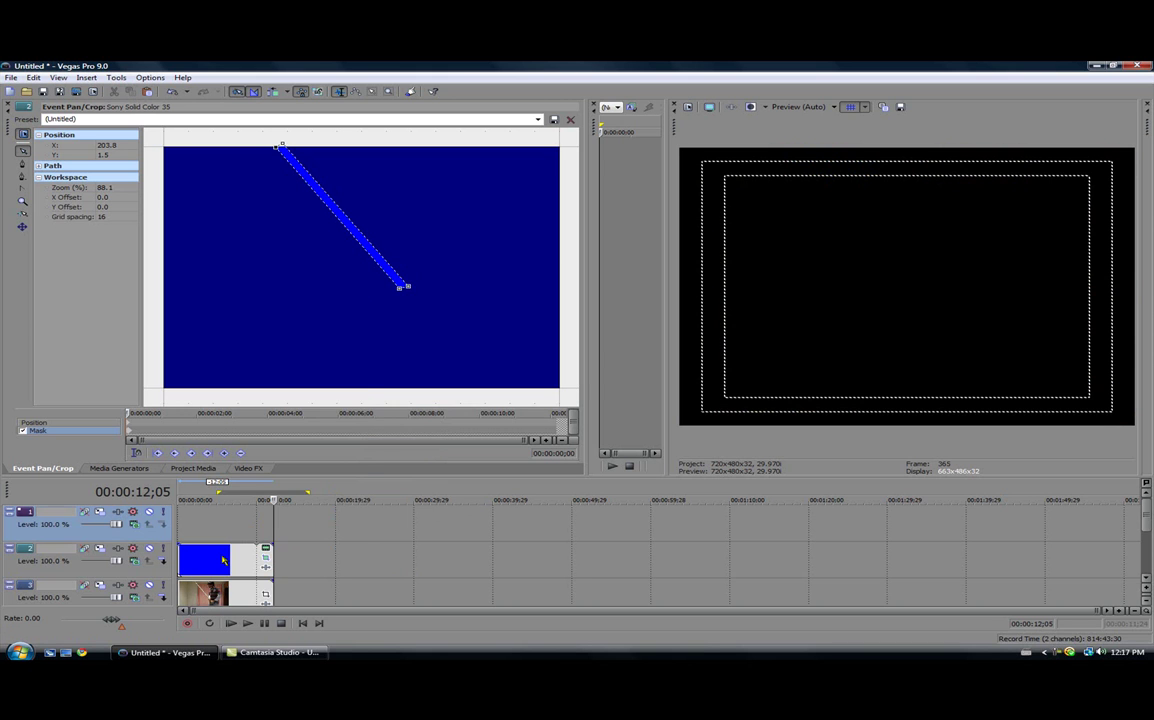
left_click(224, 561)
right_click(224, 561)
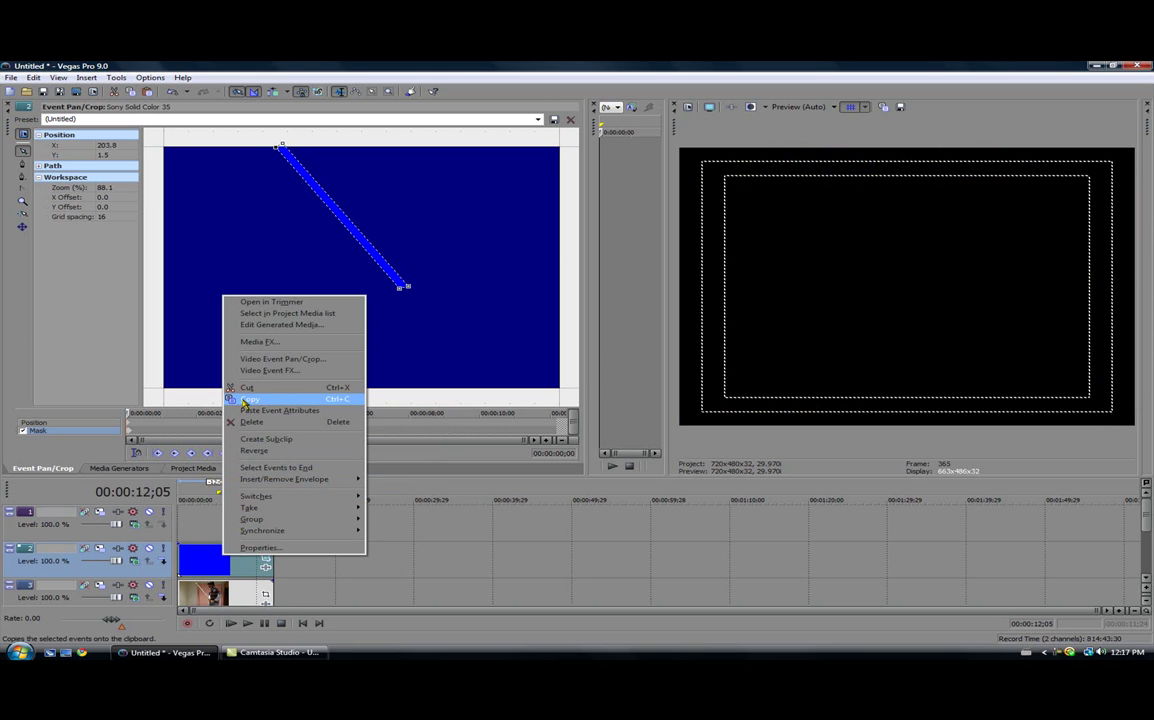
left_click(245, 401)
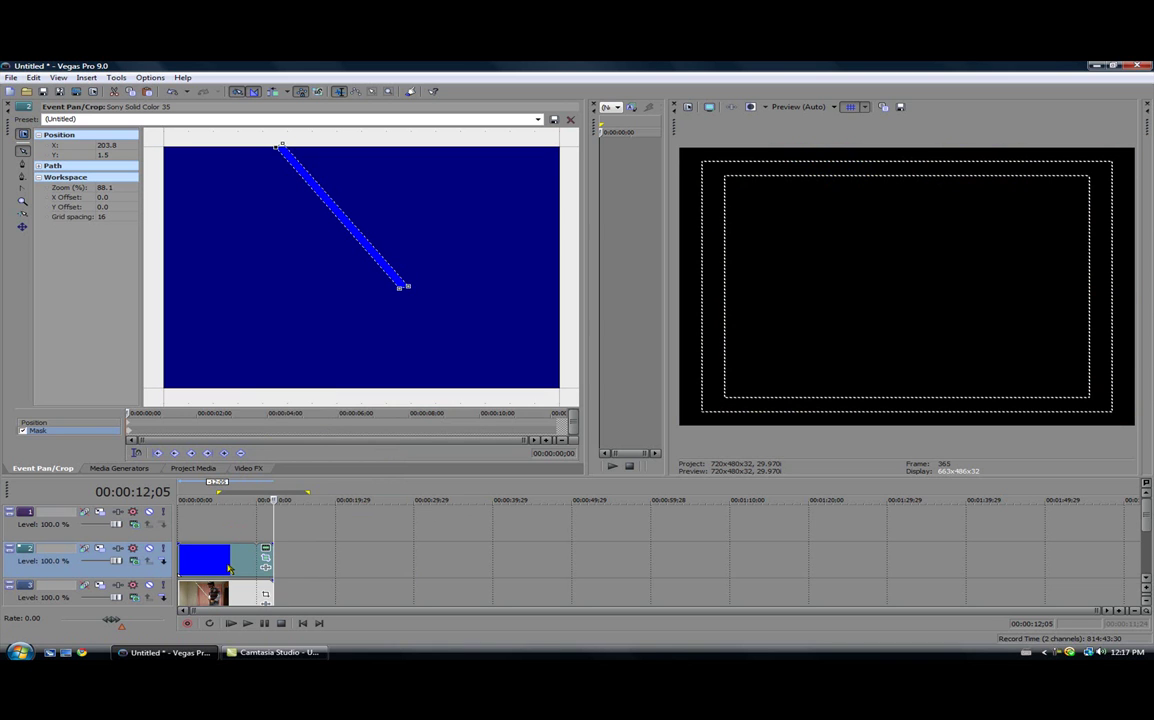
Step: Paste the blue event onto track 1 as a new copy of the source media and align it with the timeline start
right_click(214, 529)
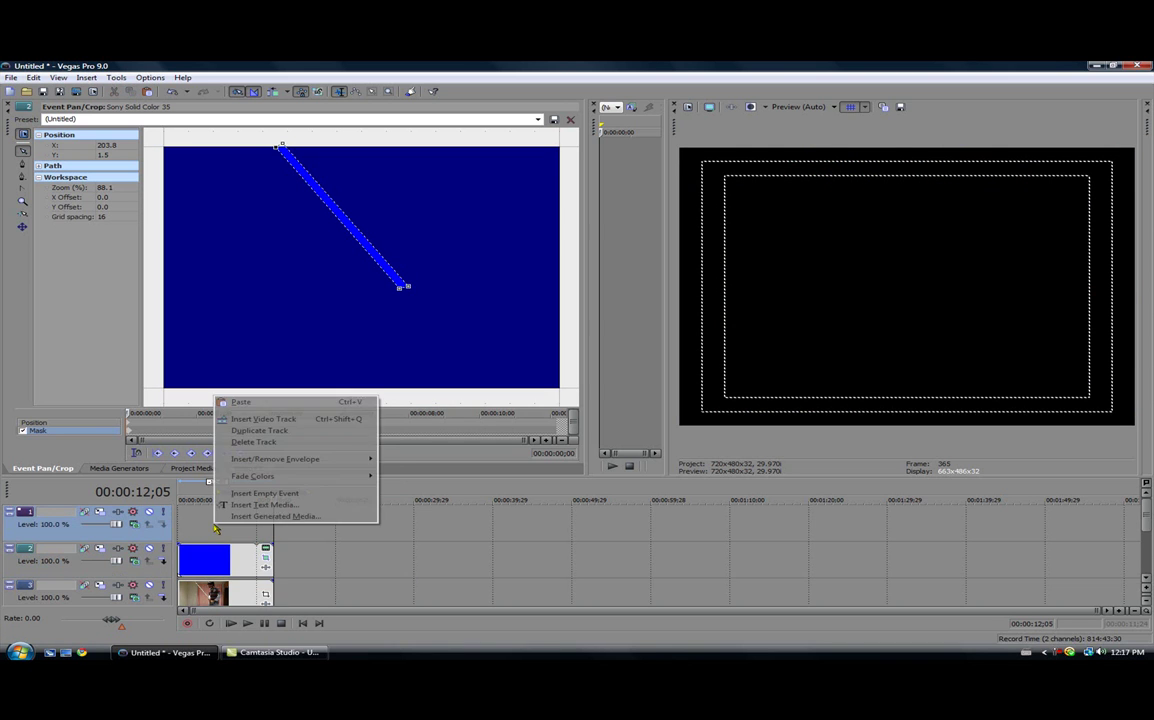
mouse_move(236, 475)
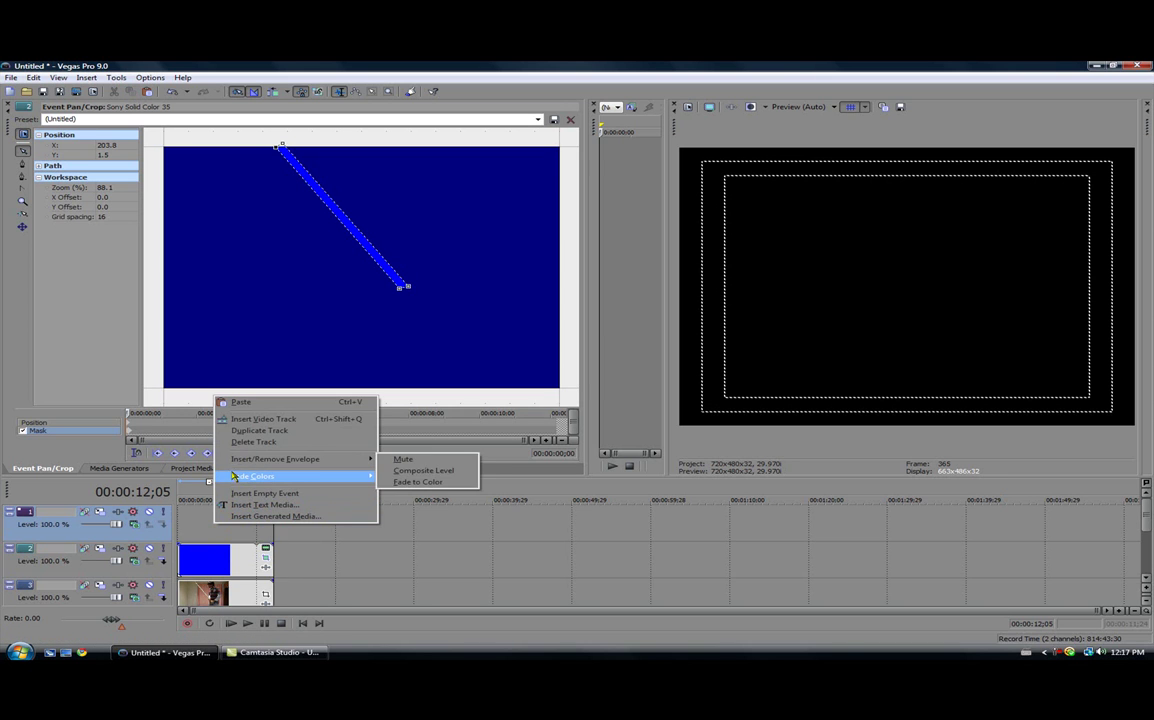
left_click(314, 551)
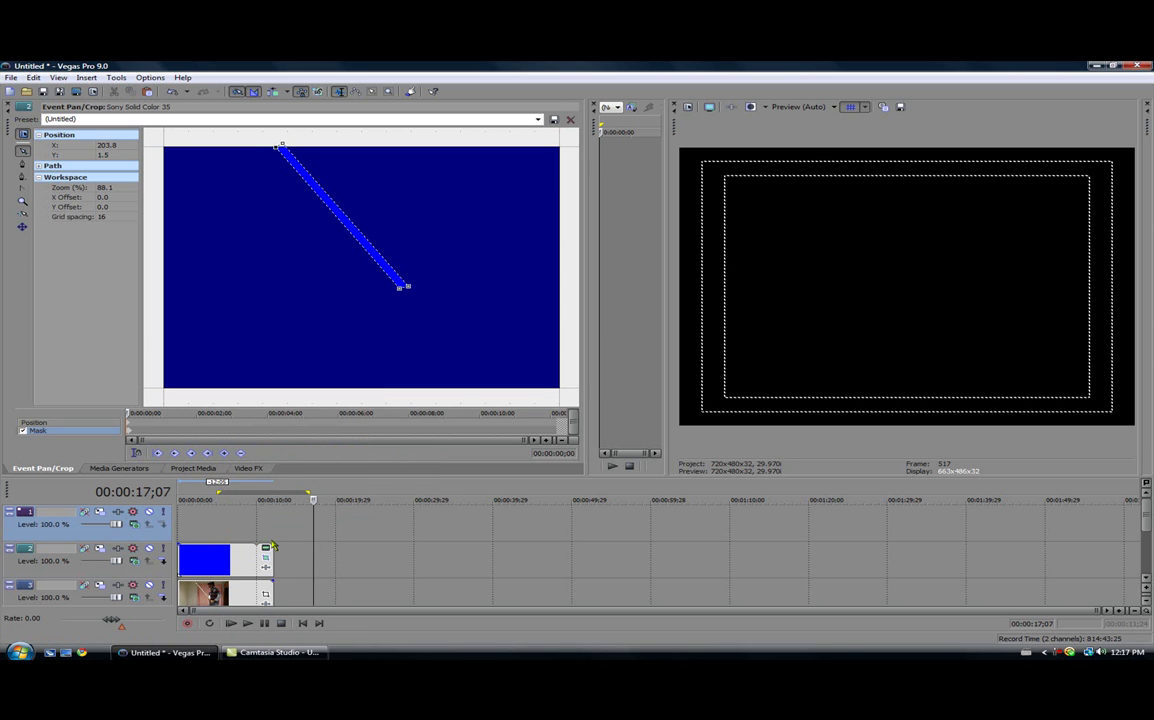
right_click(212, 529)
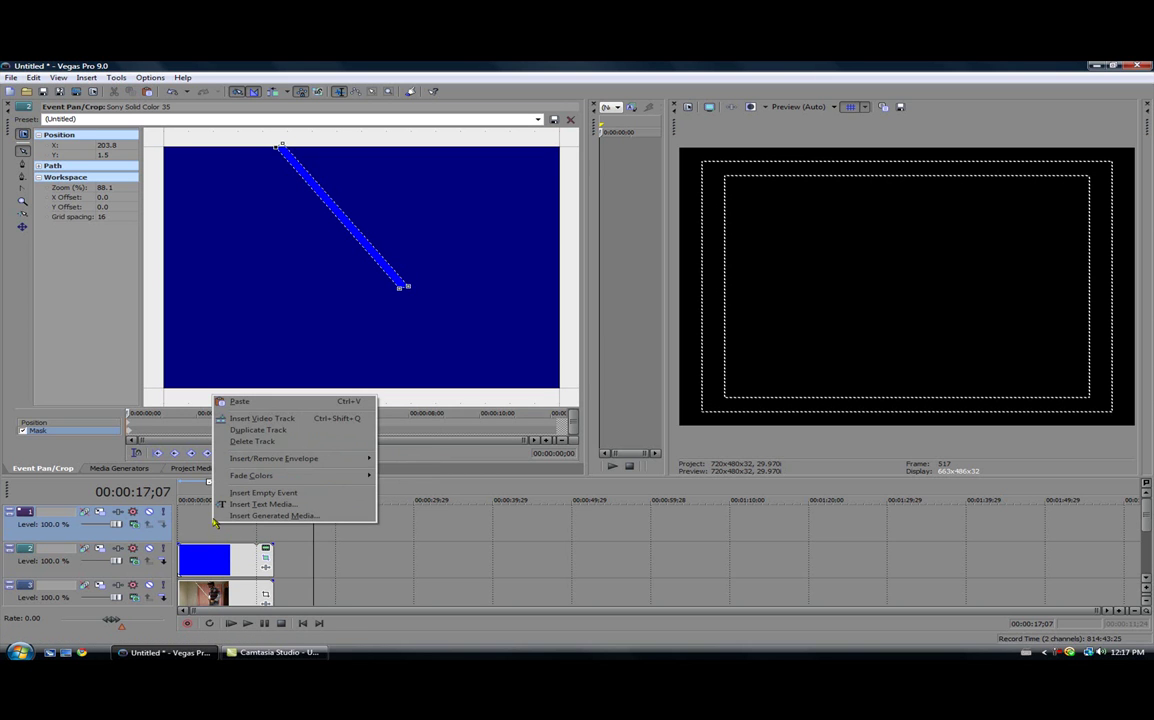
left_click(245, 402)
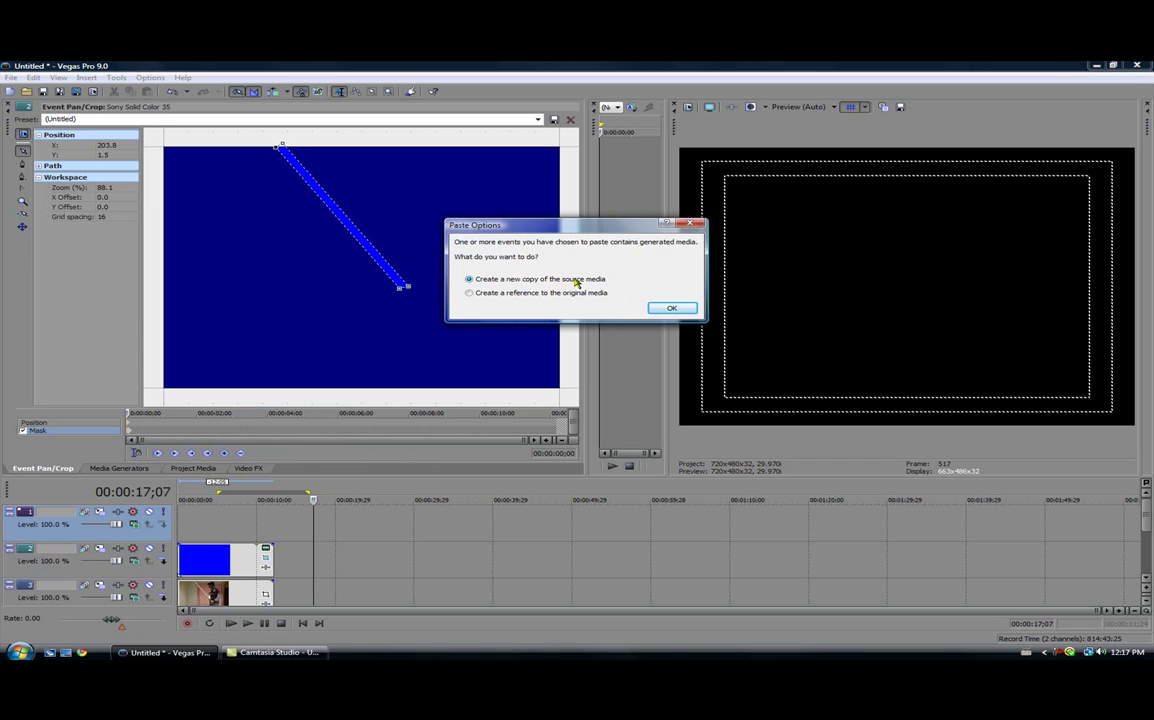
left_click(665, 307)
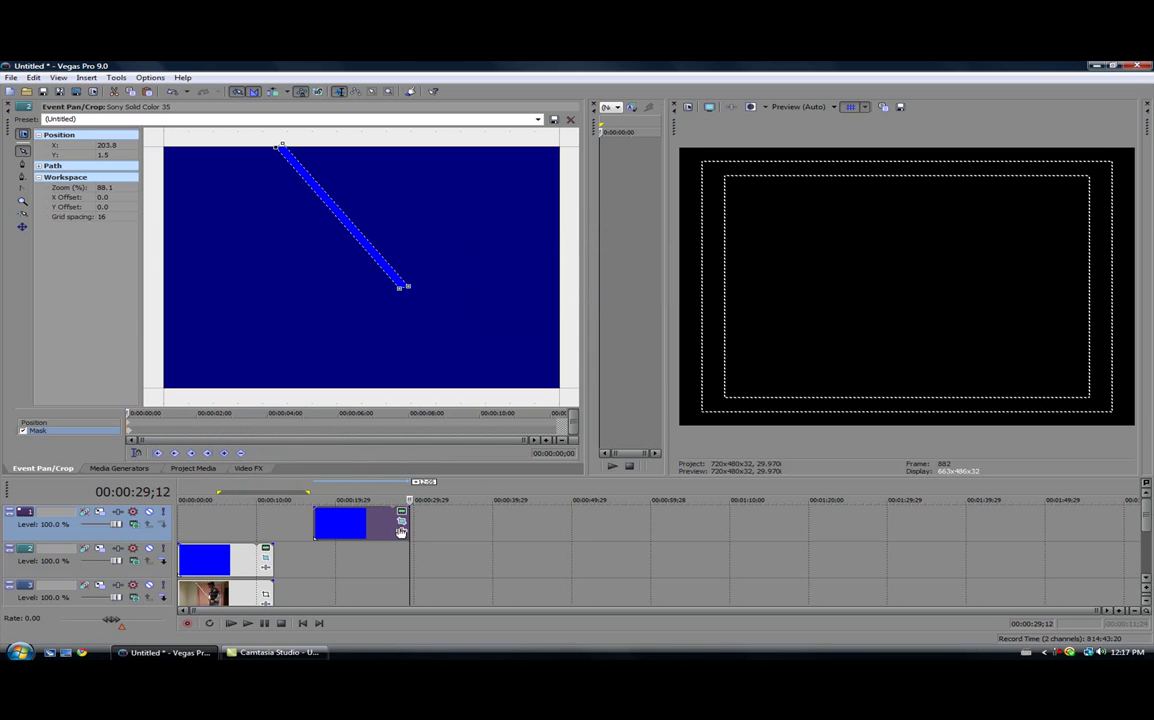
left_click_drag(362, 528, 227, 530)
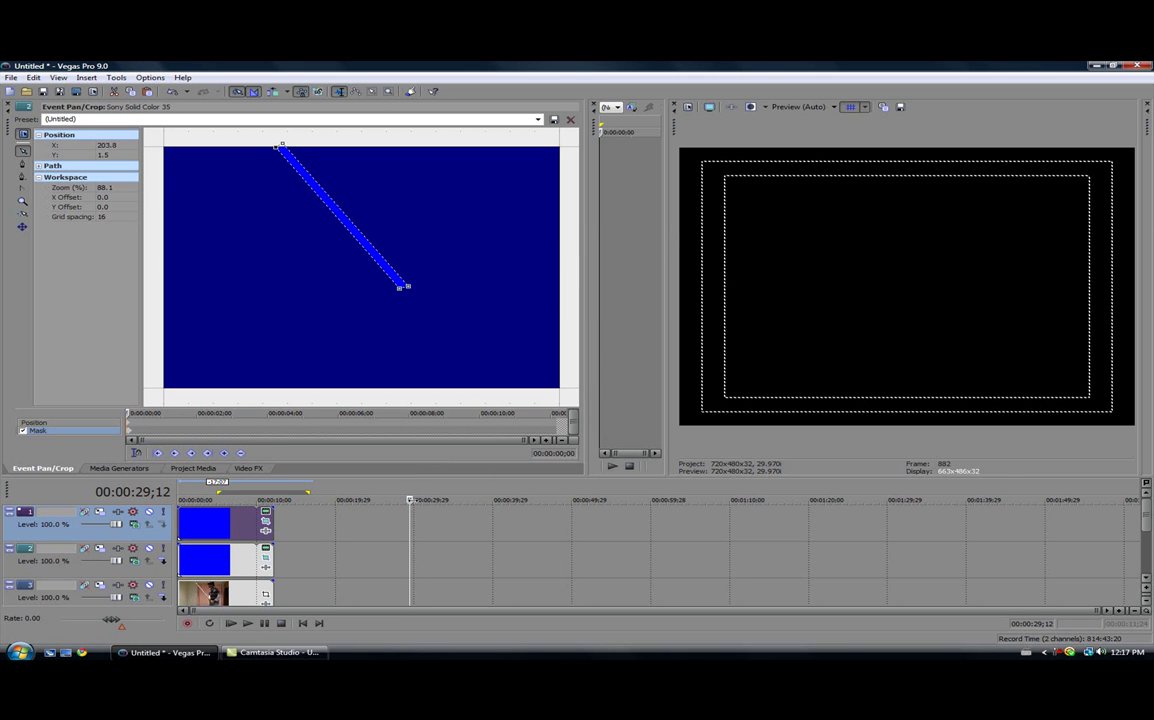
Step: Return to the first frame and change the generated color of the copied event on track 1 to white
left_click_drag(410, 500, 392, 500)
key("space")
left_click(183, 527)
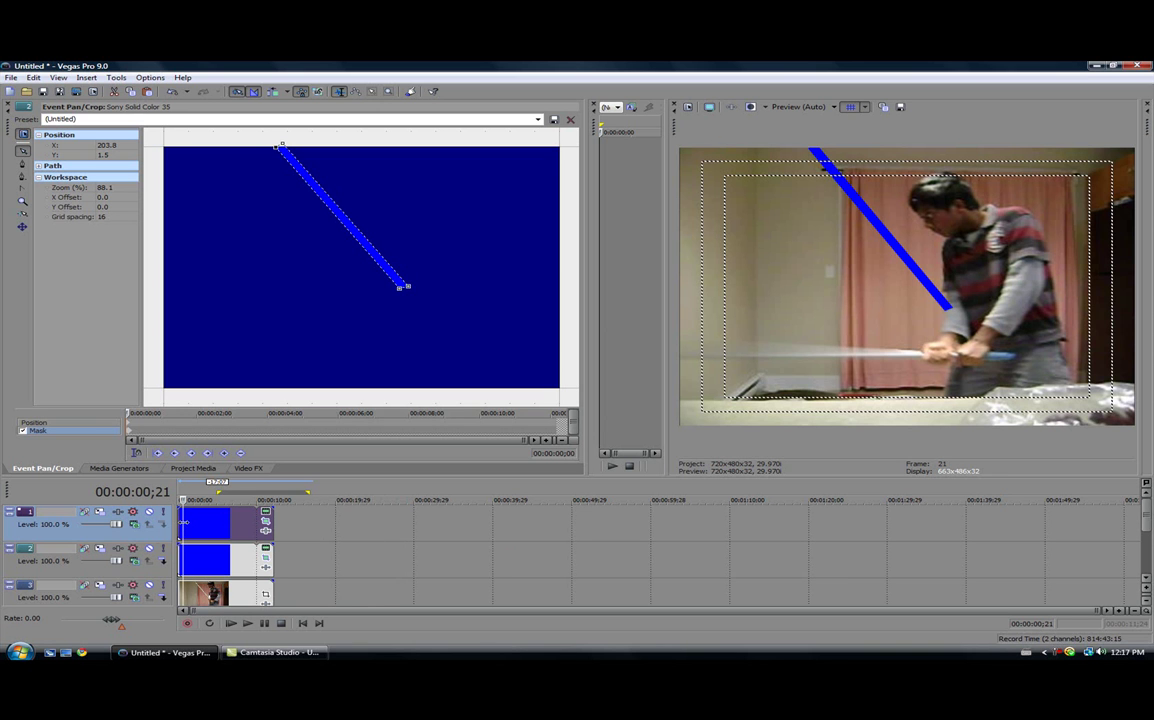
left_click_drag(183, 500, 178, 500)
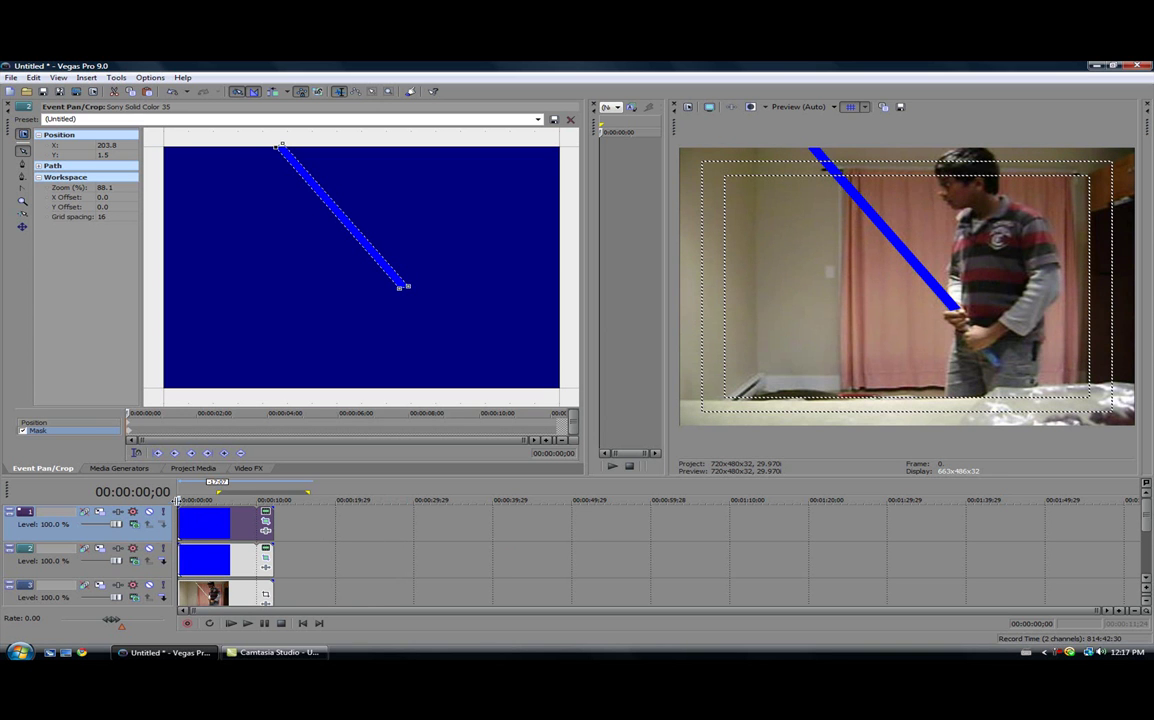
left_click(266, 513)
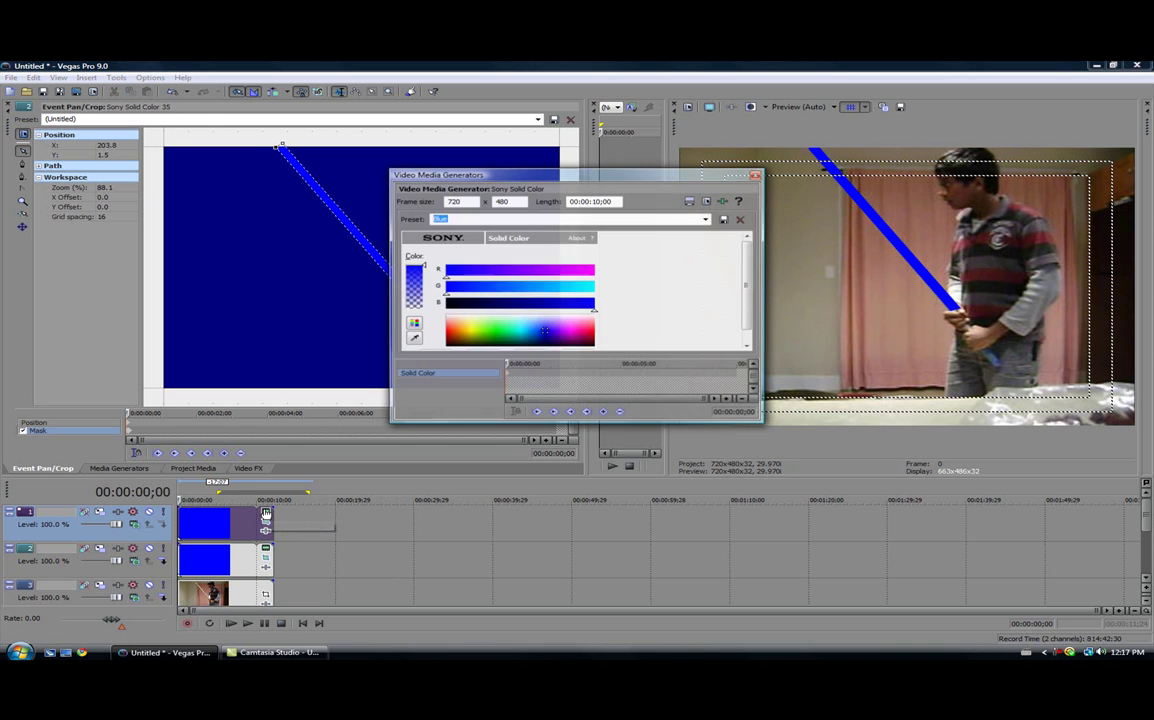
left_click_drag(546, 330, 546, 301)
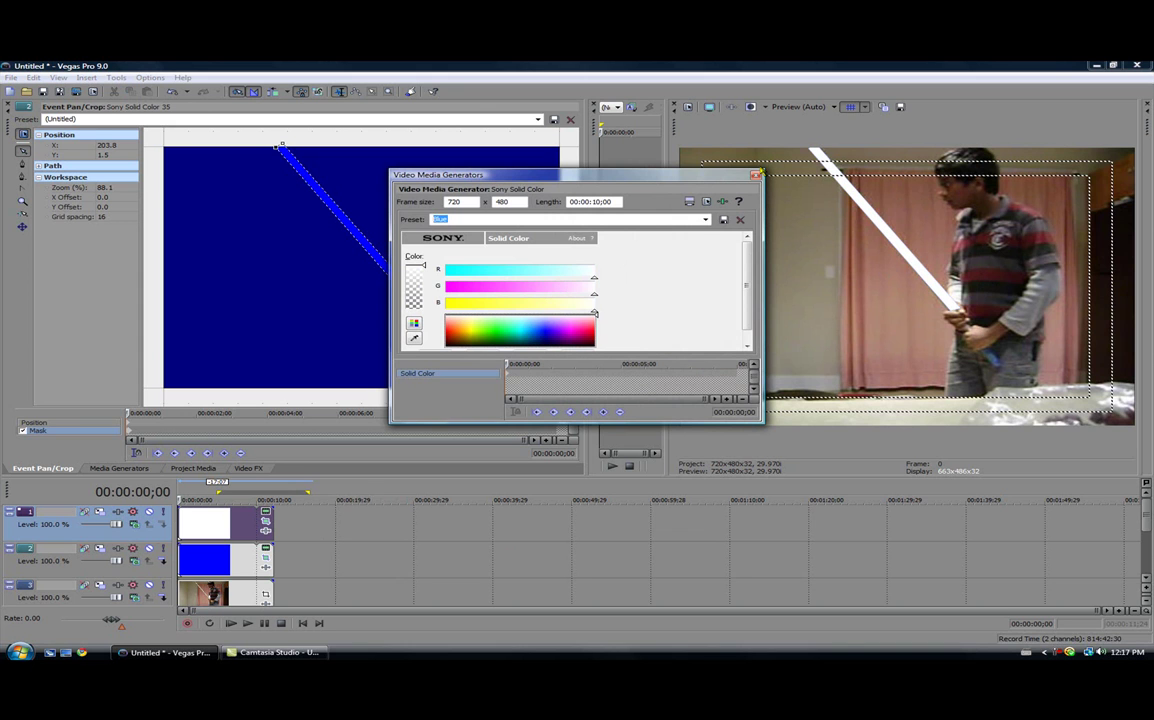
left_click(757, 176)
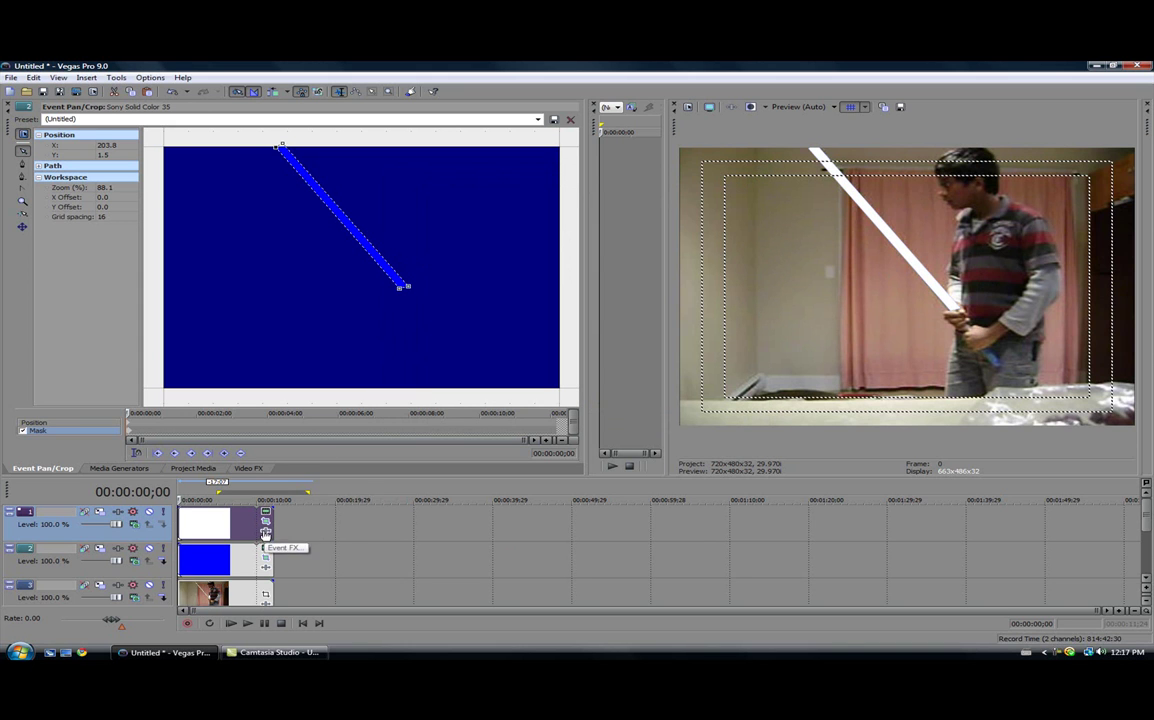
Step: Apply Sony Gaussian Blur to the white event with horizontal range 0.050 and vertical range 0.039
left_click(266, 534)
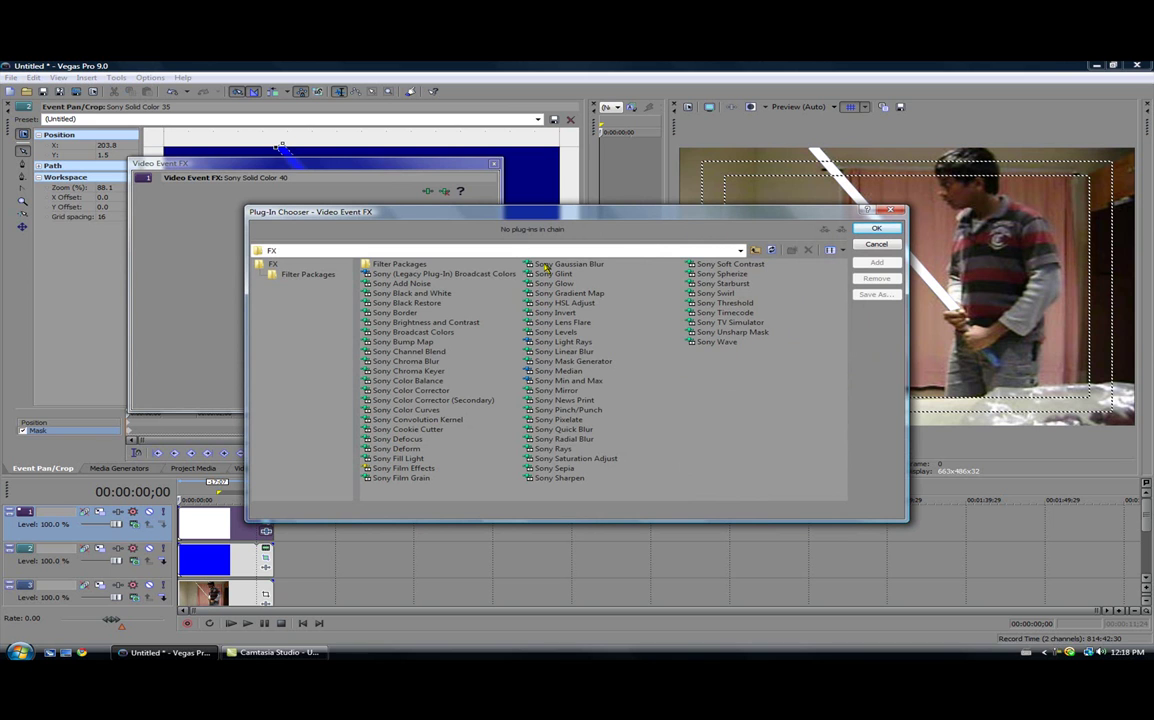
left_click(546, 266)
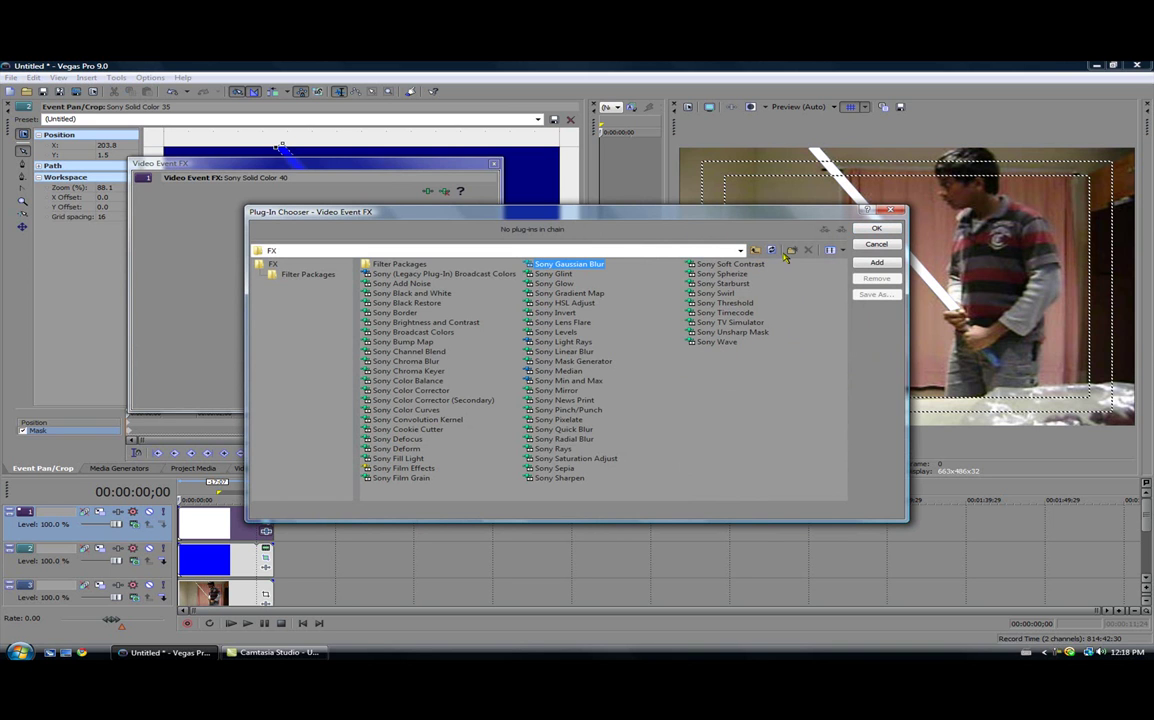
left_click(890, 229)
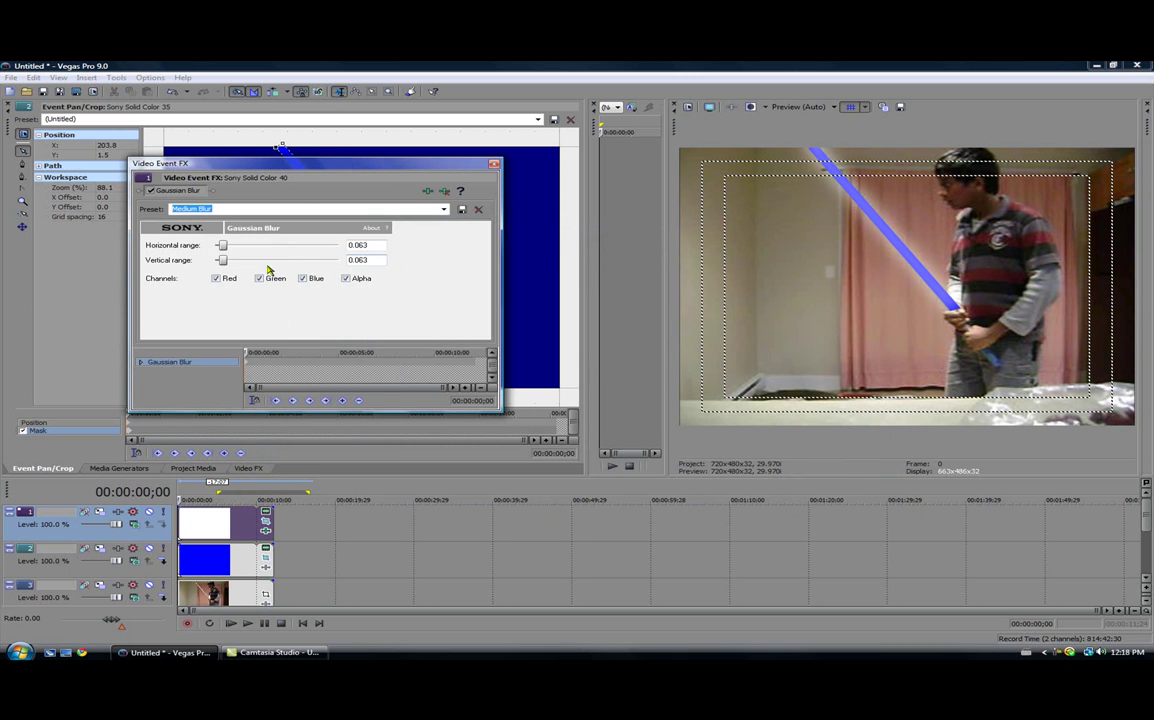
mouse_move(222, 246)
left_mouse_down()
mouse_move(246, 246)
mouse_move(221, 245)
mouse_move(218, 261)
left_mouse_up()
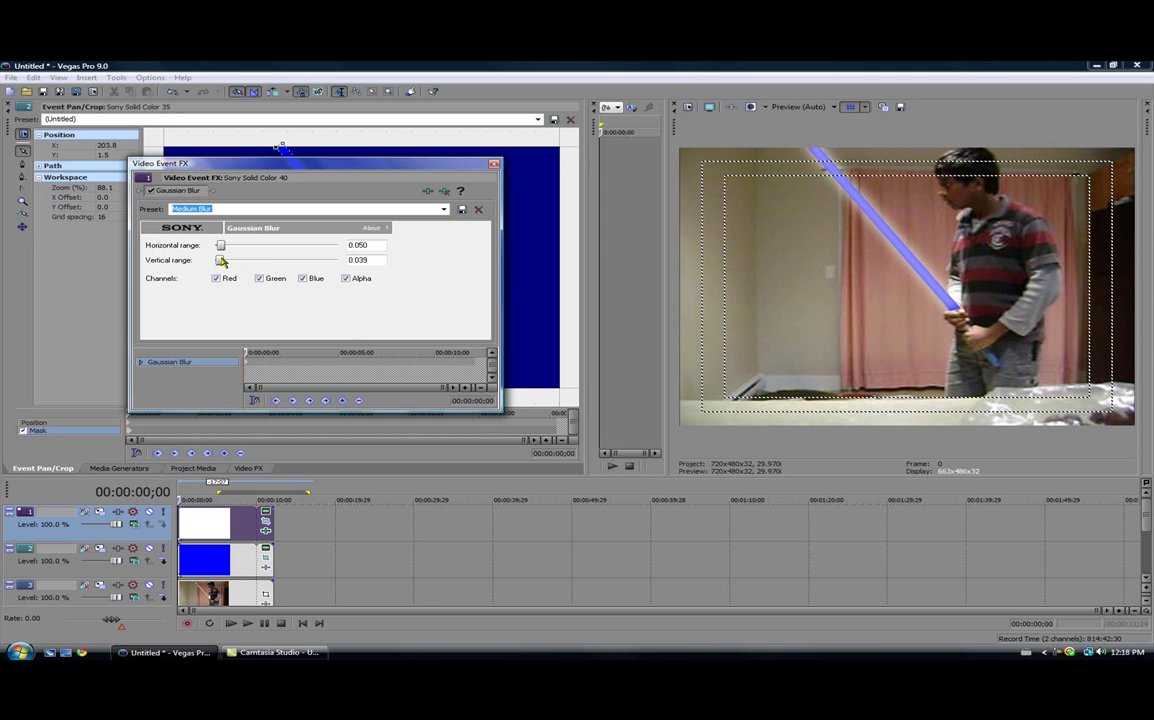
left_click_drag(222, 261, 220, 260)
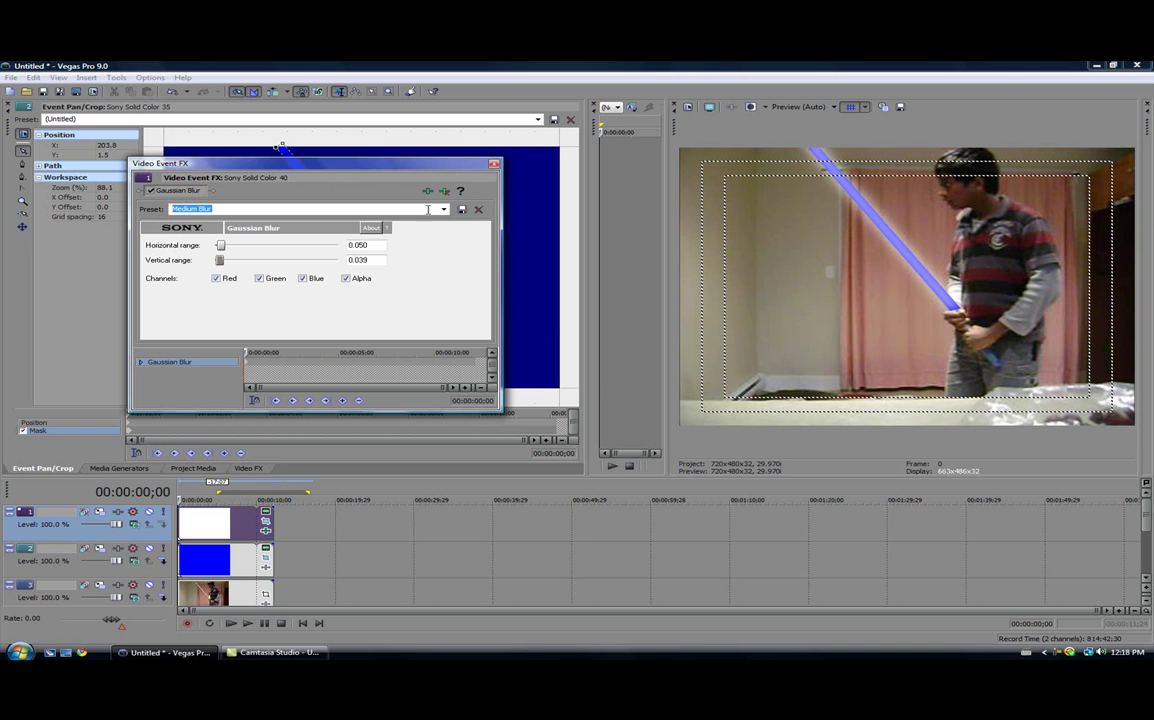
left_click(494, 166)
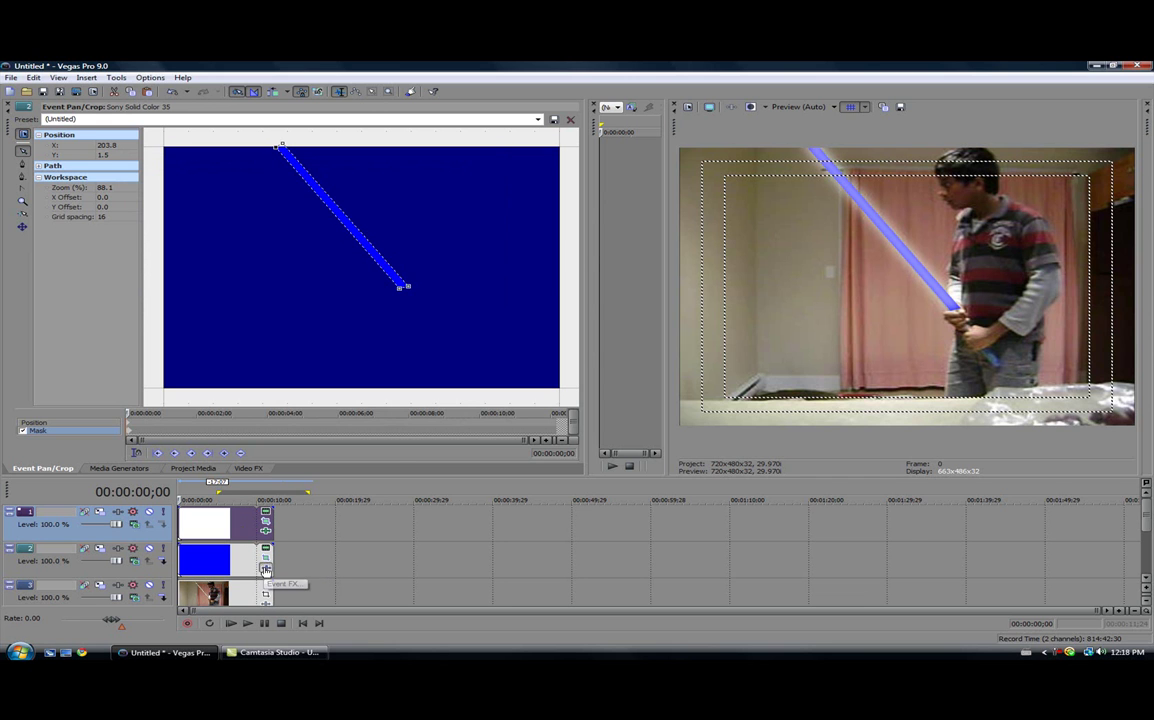
Step: Apply Sony Gaussian Blur to the blue event on track 2 with horizontal range 0.061 and vertical range 0.089
left_click(265, 569)
double_click(568, 264)
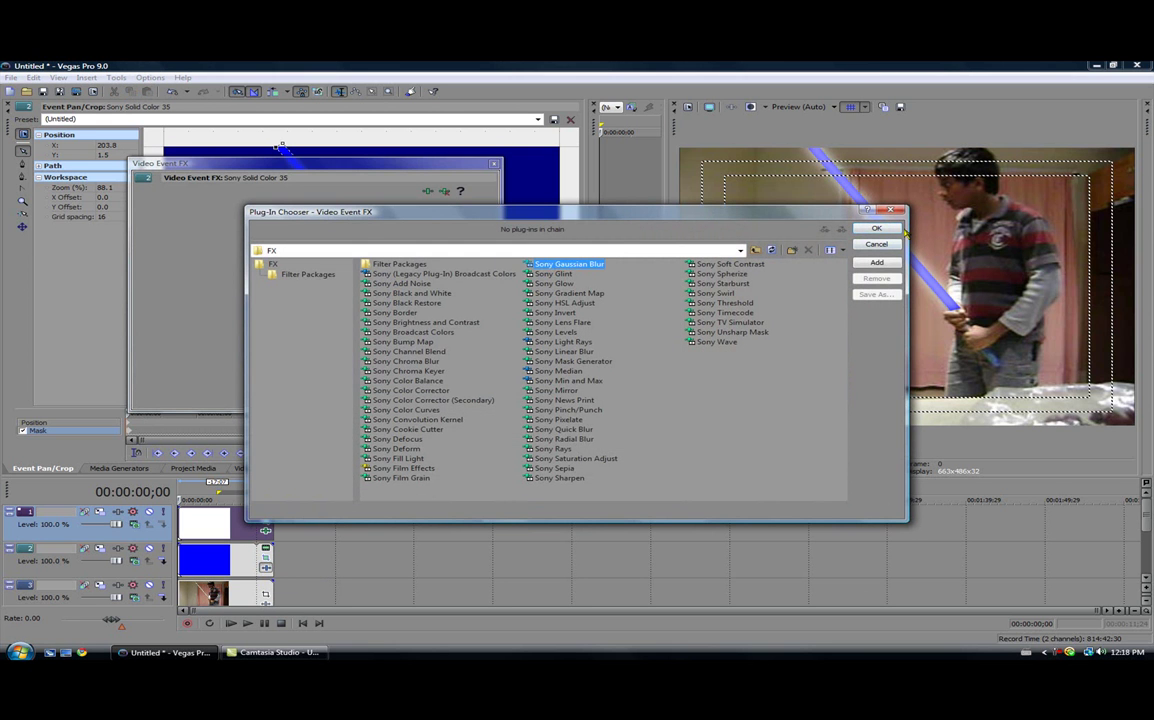
key("Return")
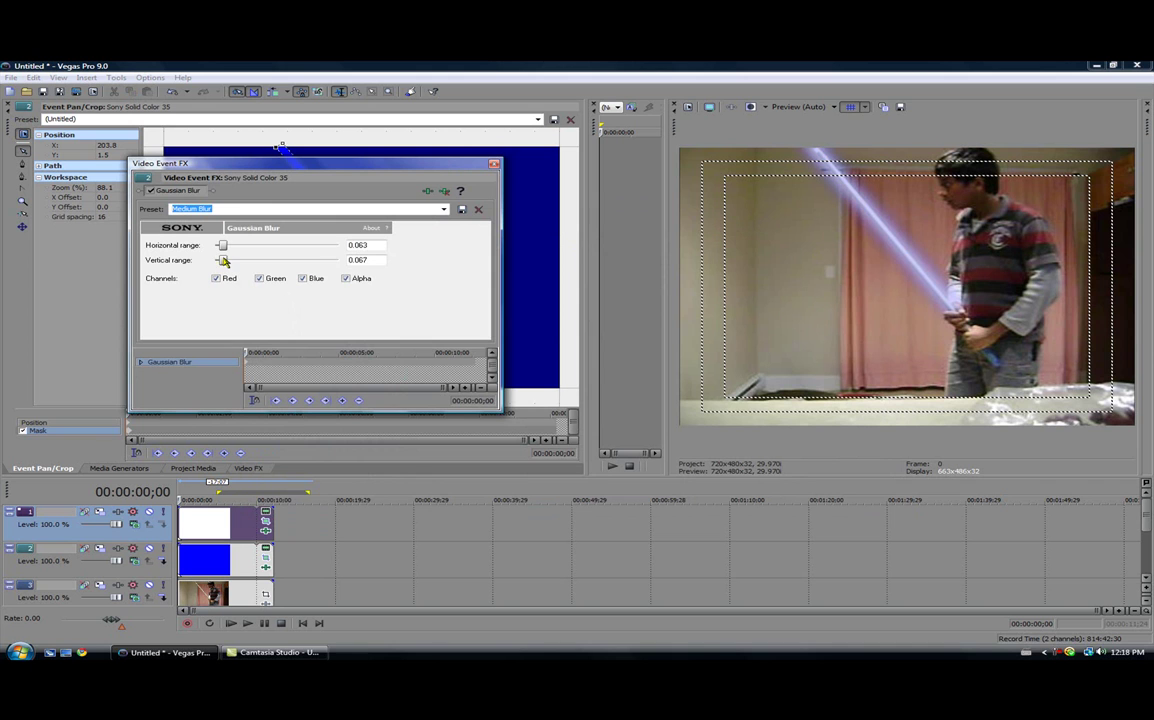
mouse_move(224, 261)
left_mouse_down()
mouse_move(213, 264)
mouse_move(227, 262)
mouse_move(219, 246)
mouse_move(229, 256)
left_mouse_up()
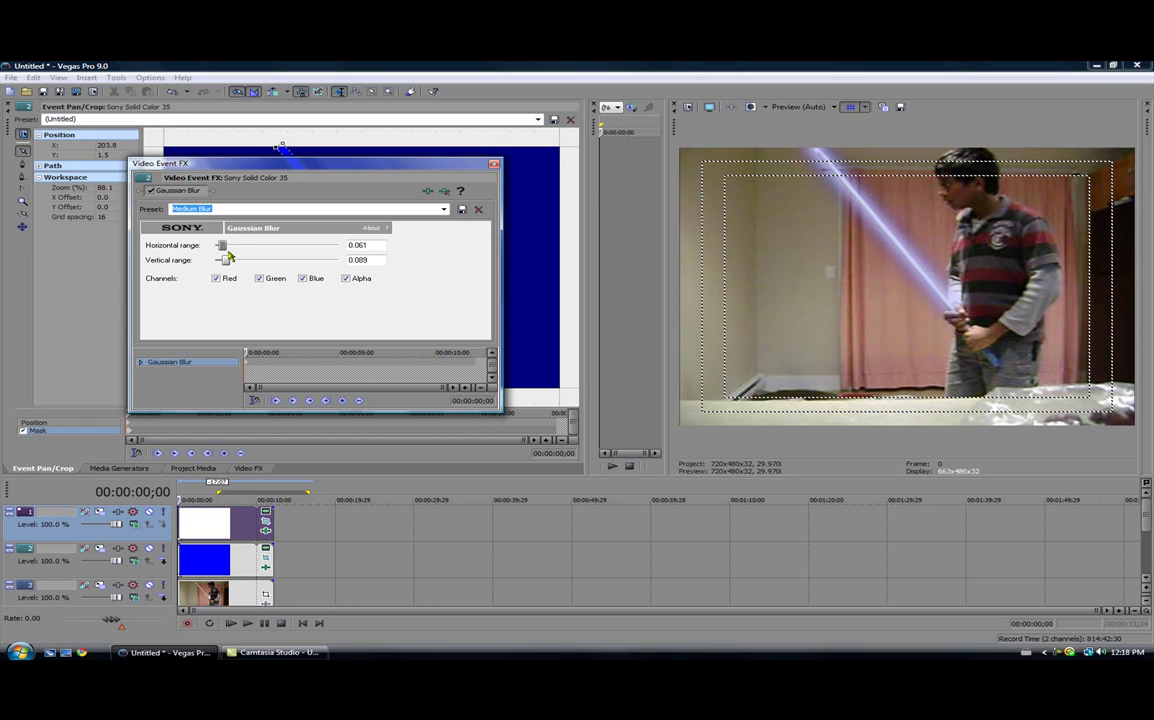
left_click(494, 165)
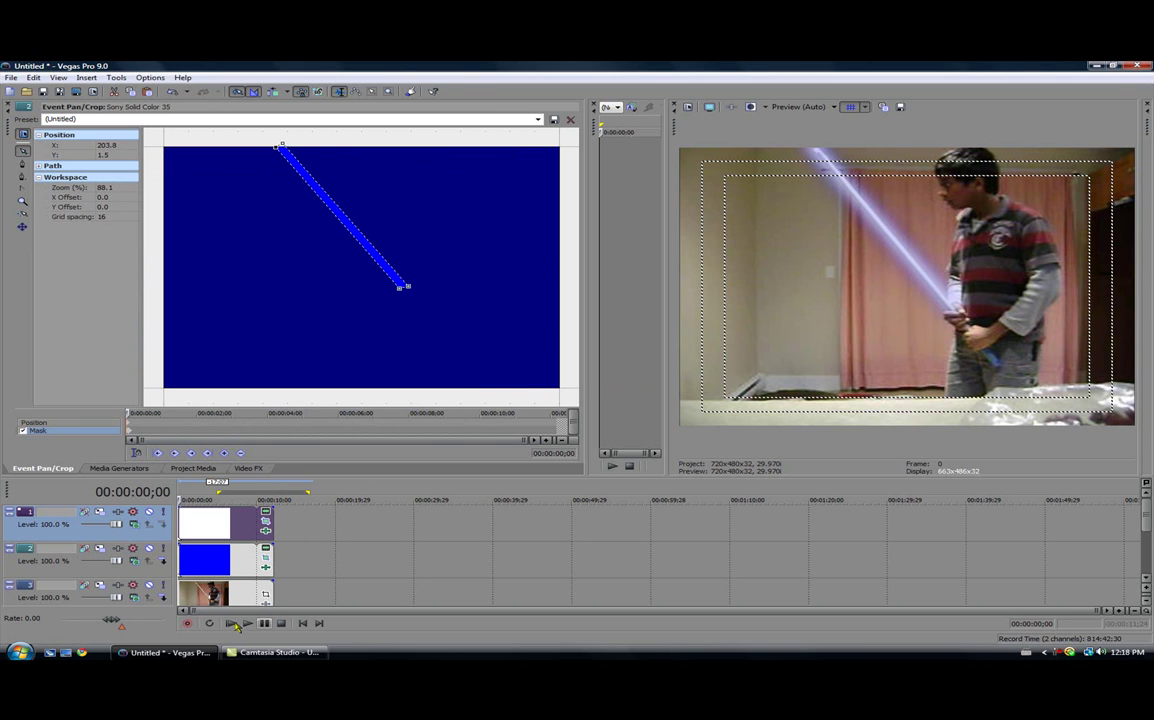
Step: Switch to the desktop, play the finished LIGHTSABRE video in Windows Media Player, and close the player
left_click(195, 652)
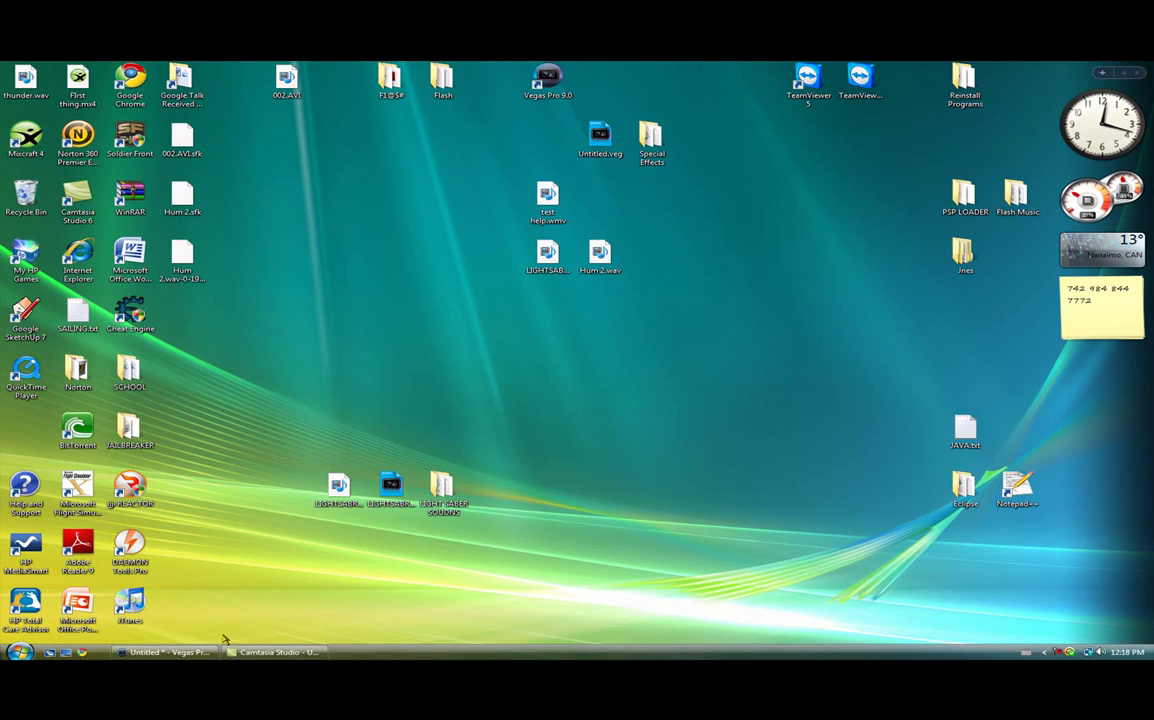
left_click(338, 490)
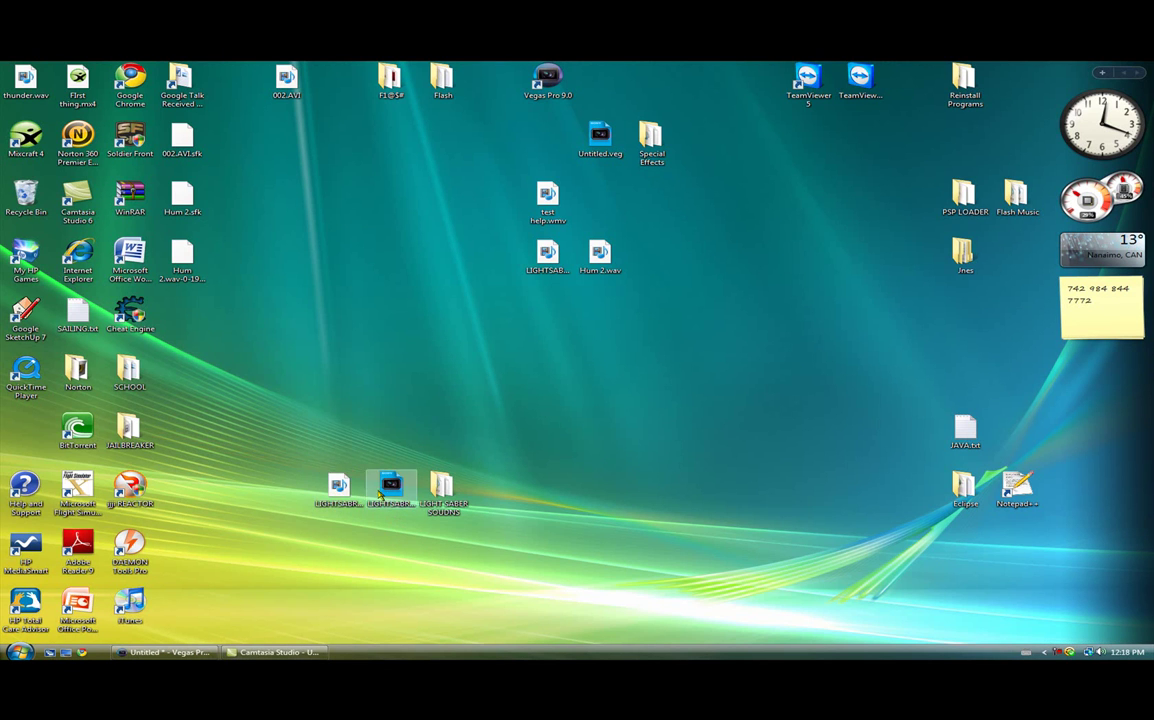
right_click(344, 484)
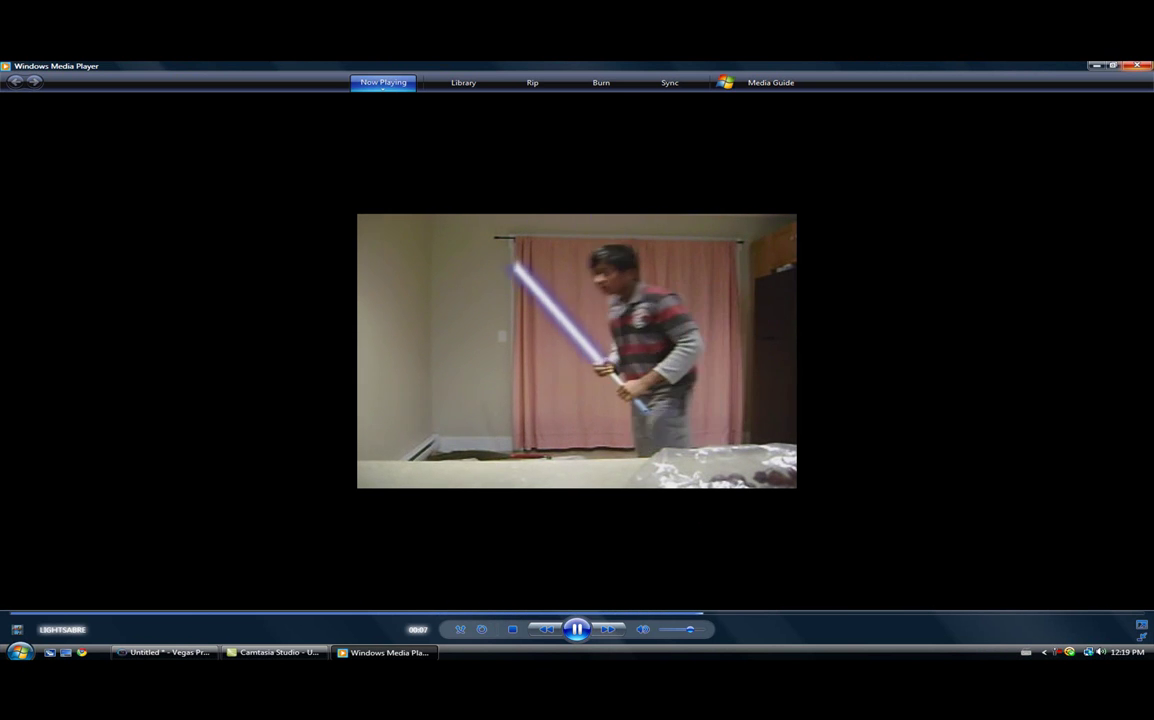
key("alt+F4")
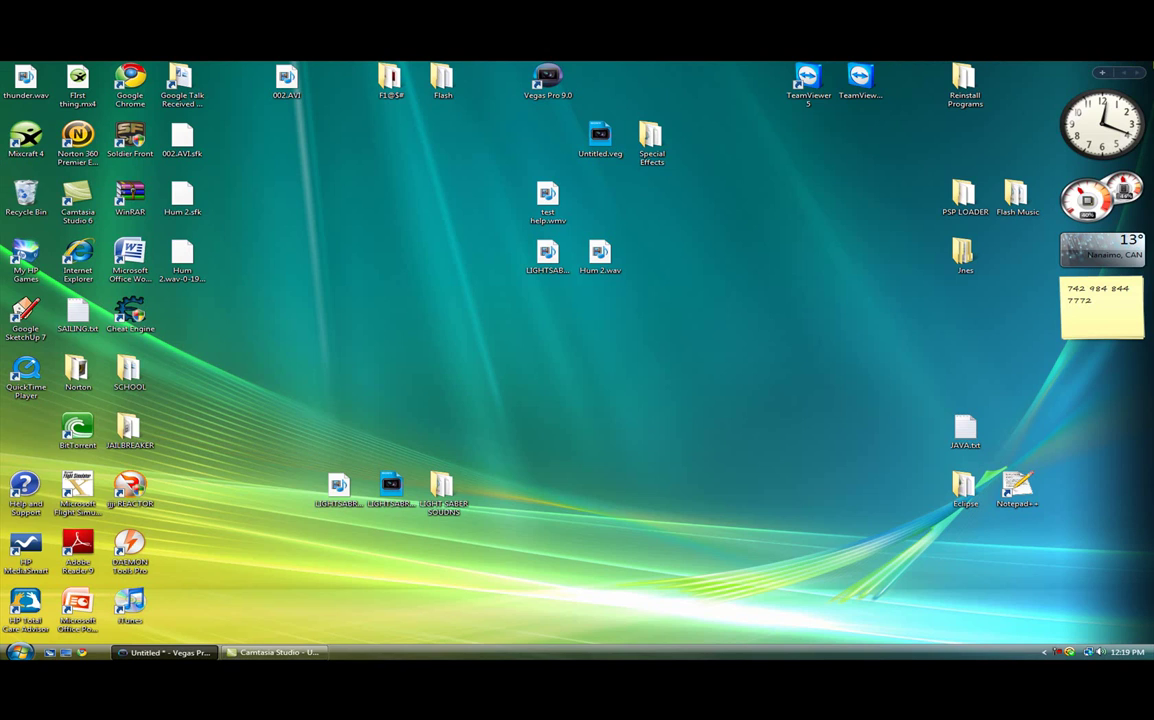
Step: Open the LIGHT SABER SOUDNS folder on the desktop, examine its sound files, and minimise the folder window
left_click_drag(441, 487, 545, 417)
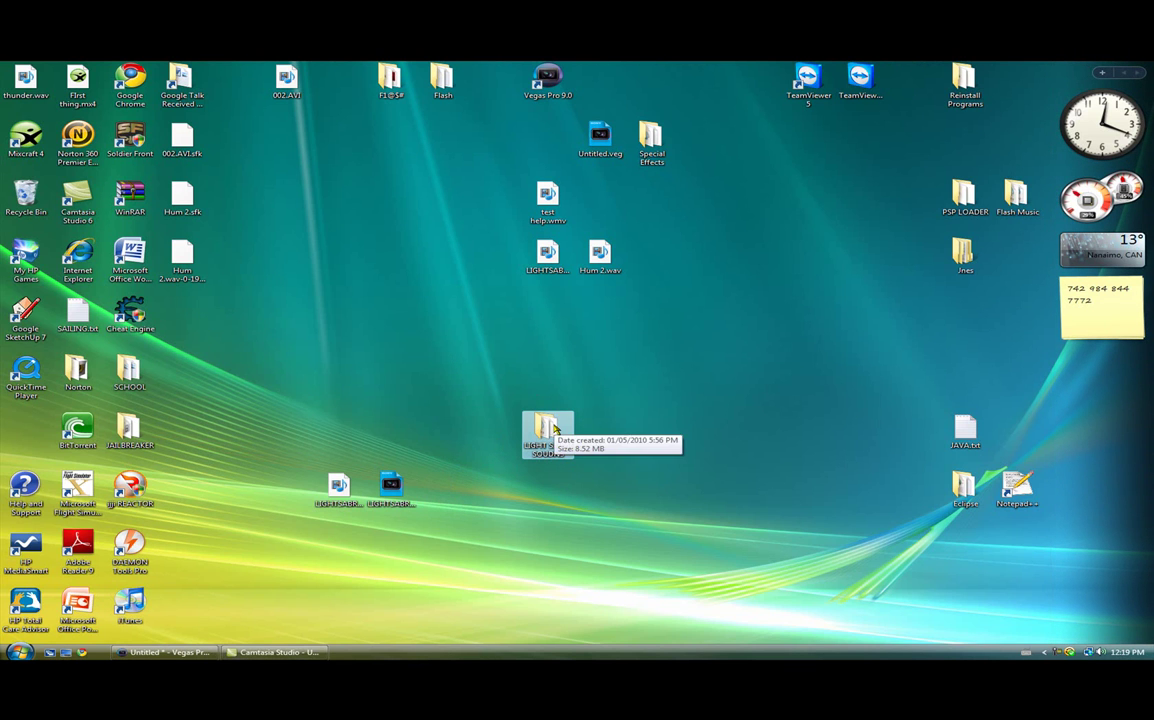
left_click_drag(557, 427, 455, 489)
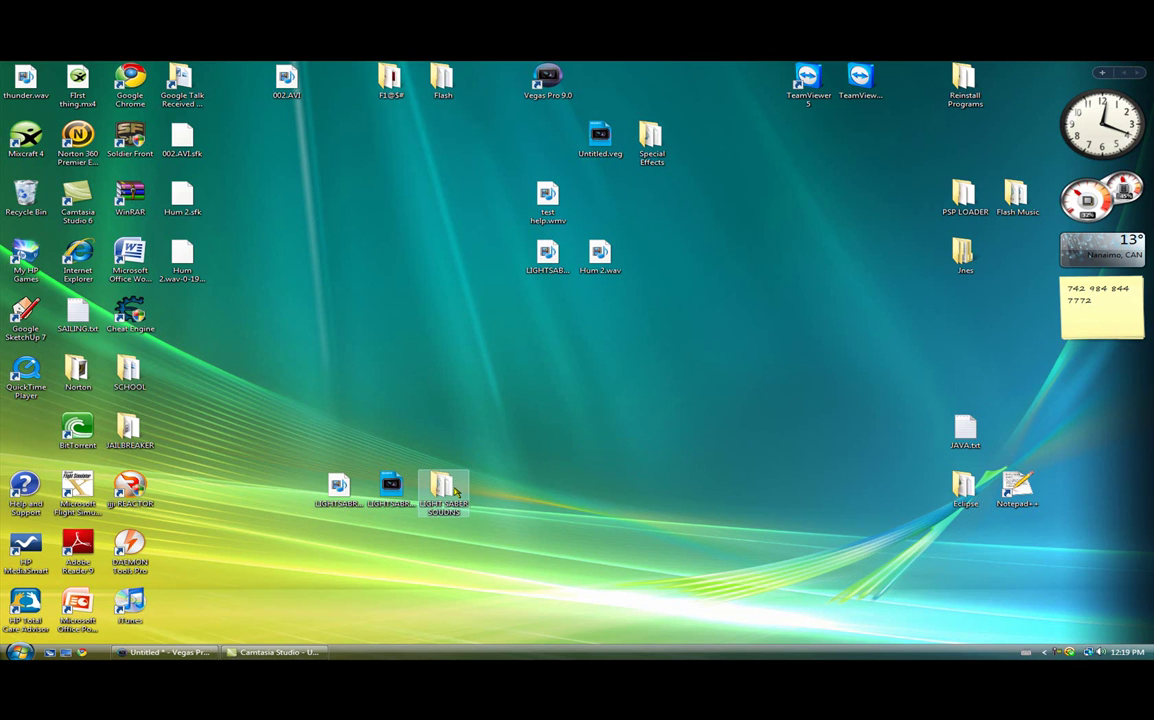
double_click(447, 489)
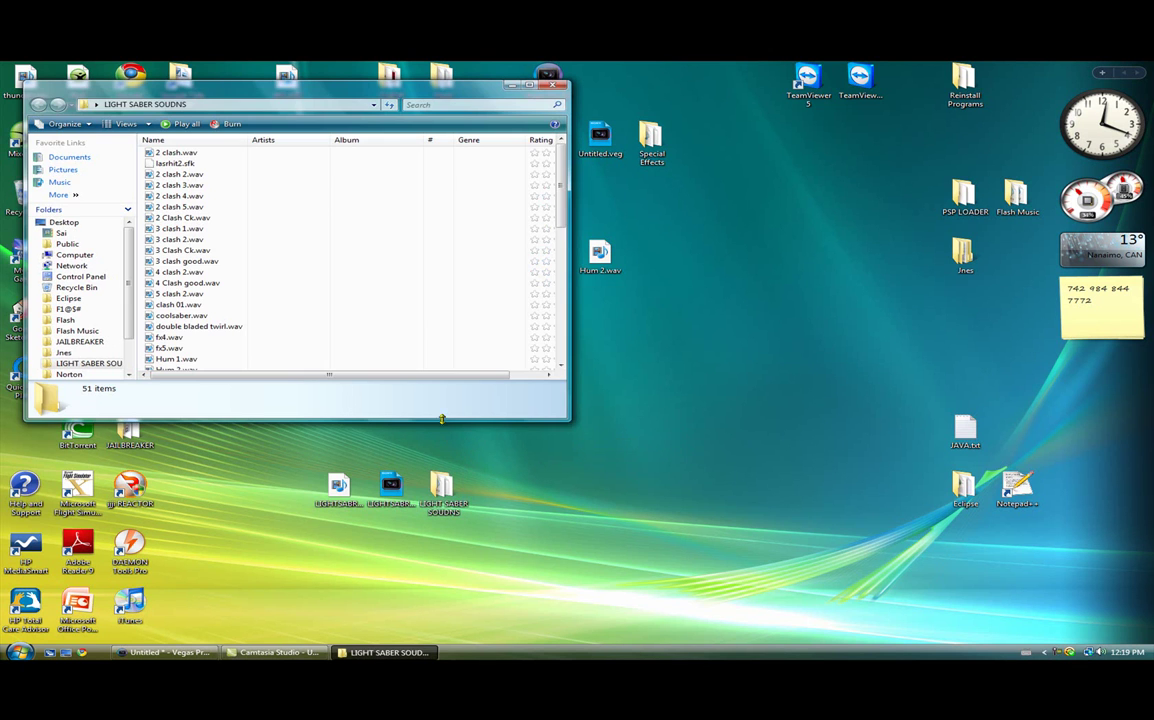
left_click_drag(187, 88, 340, 118)
left_click(328, 184)
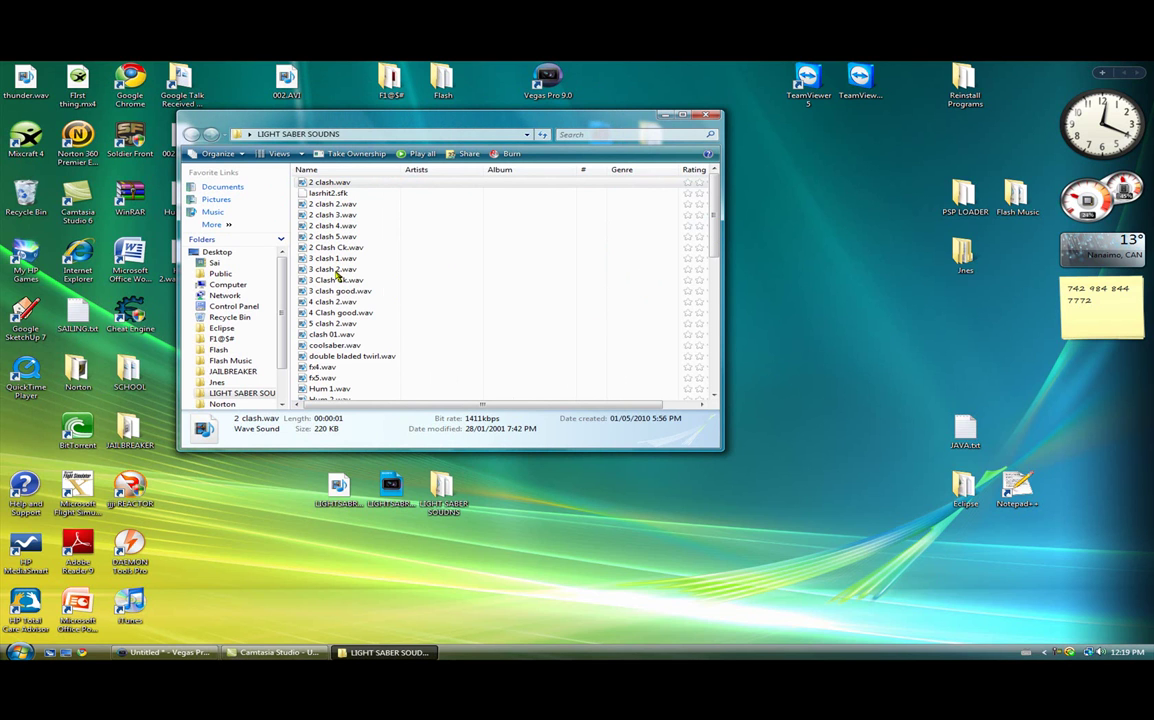
left_click(384, 652)
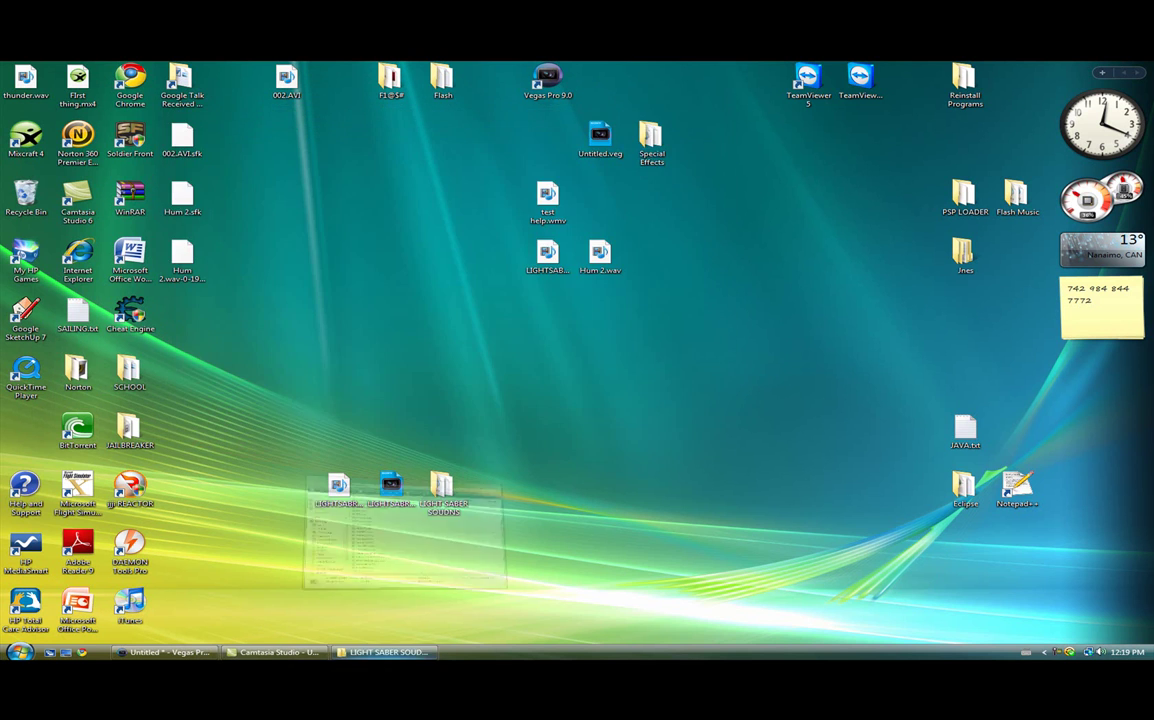
Step: Move 2 clash.wav from the LIGHT SABER SOUDNS folder to the desktop and close the folder window
left_click(384, 652)
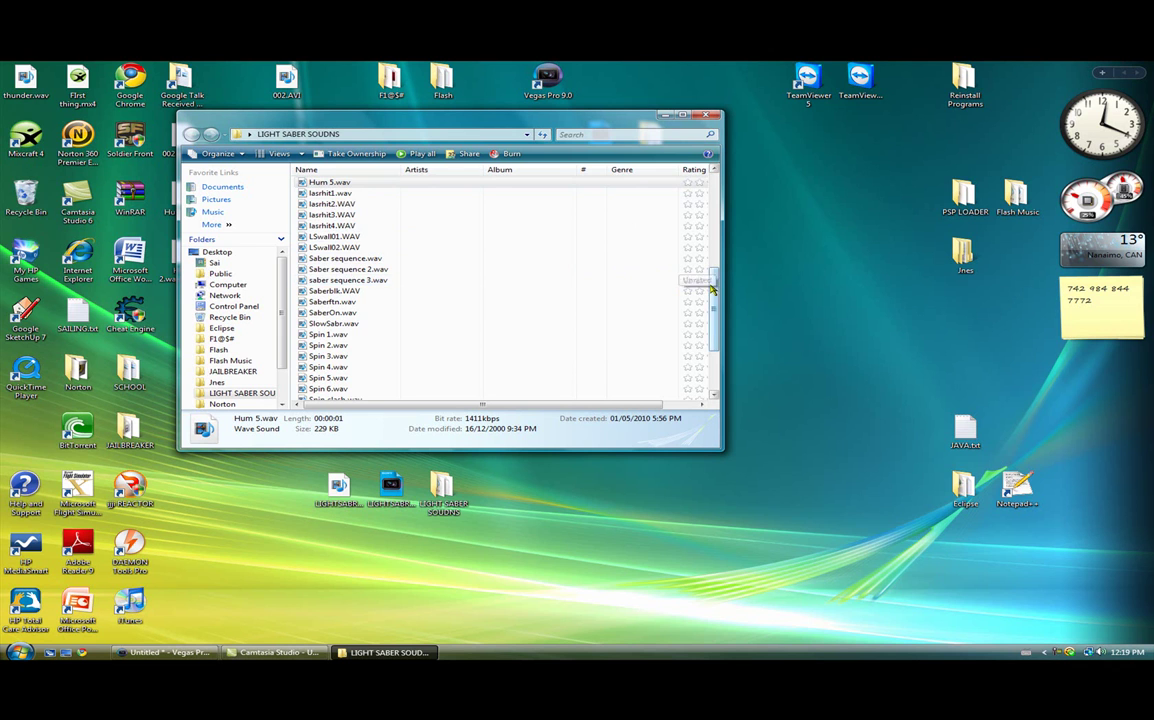
left_click_drag(713, 289, 659, 173)
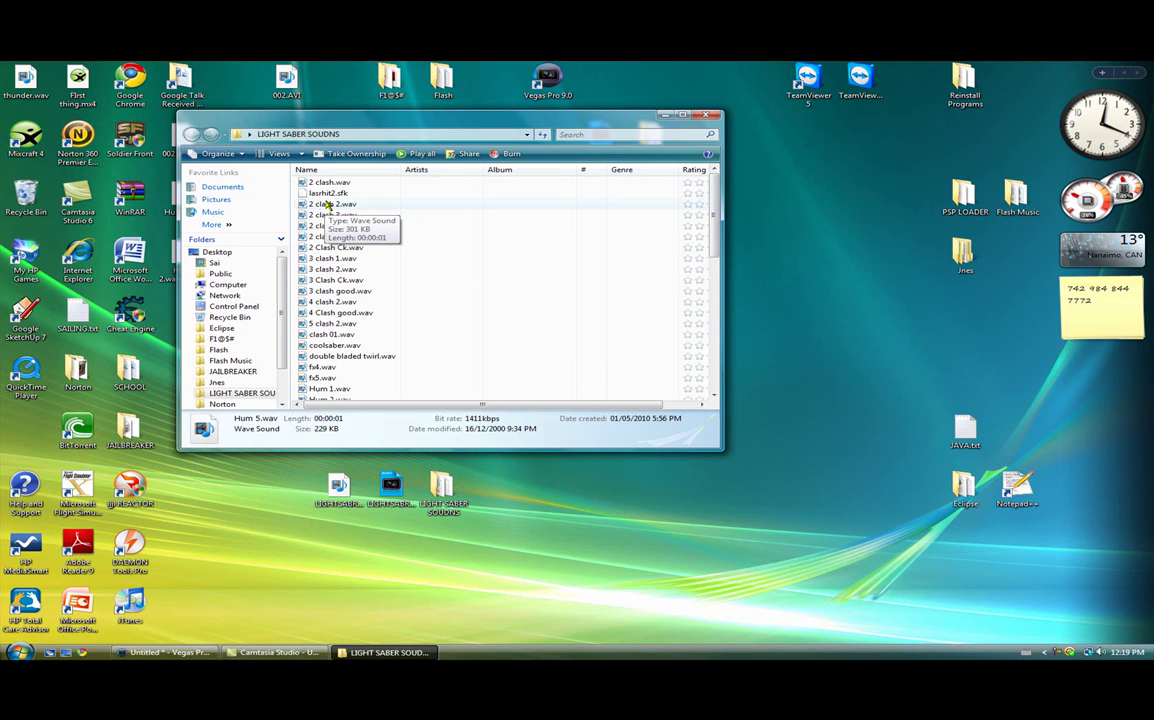
left_click_drag(327, 184, 806, 560)
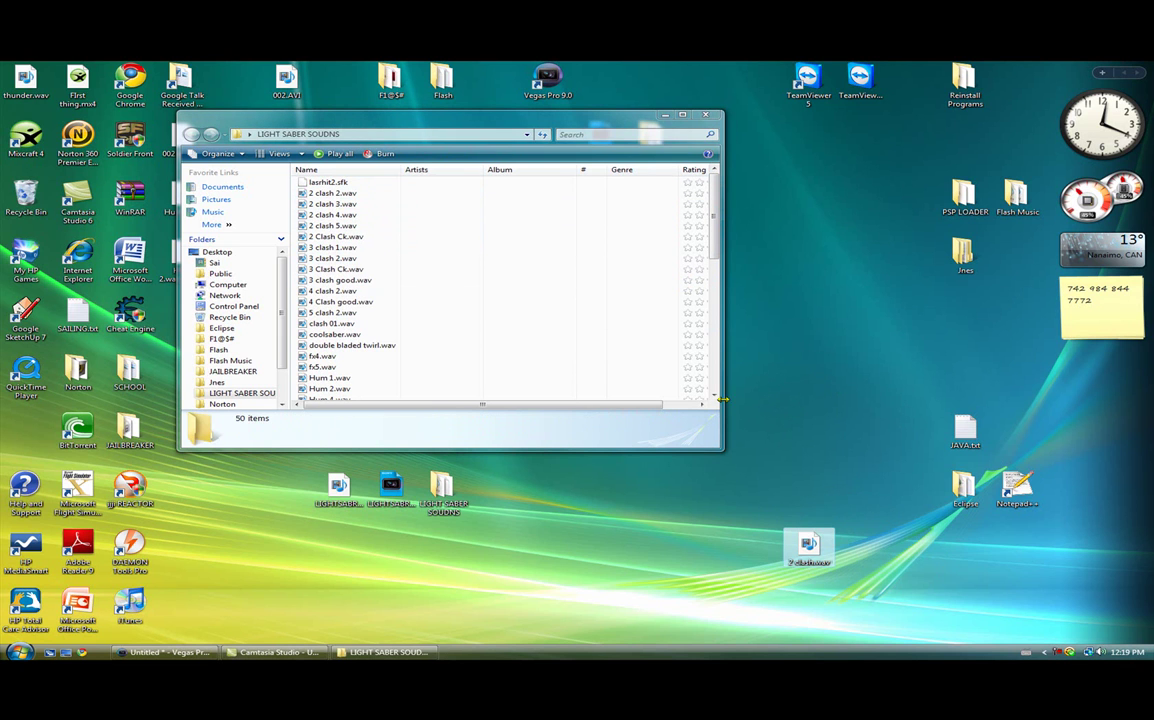
left_click(705, 116)
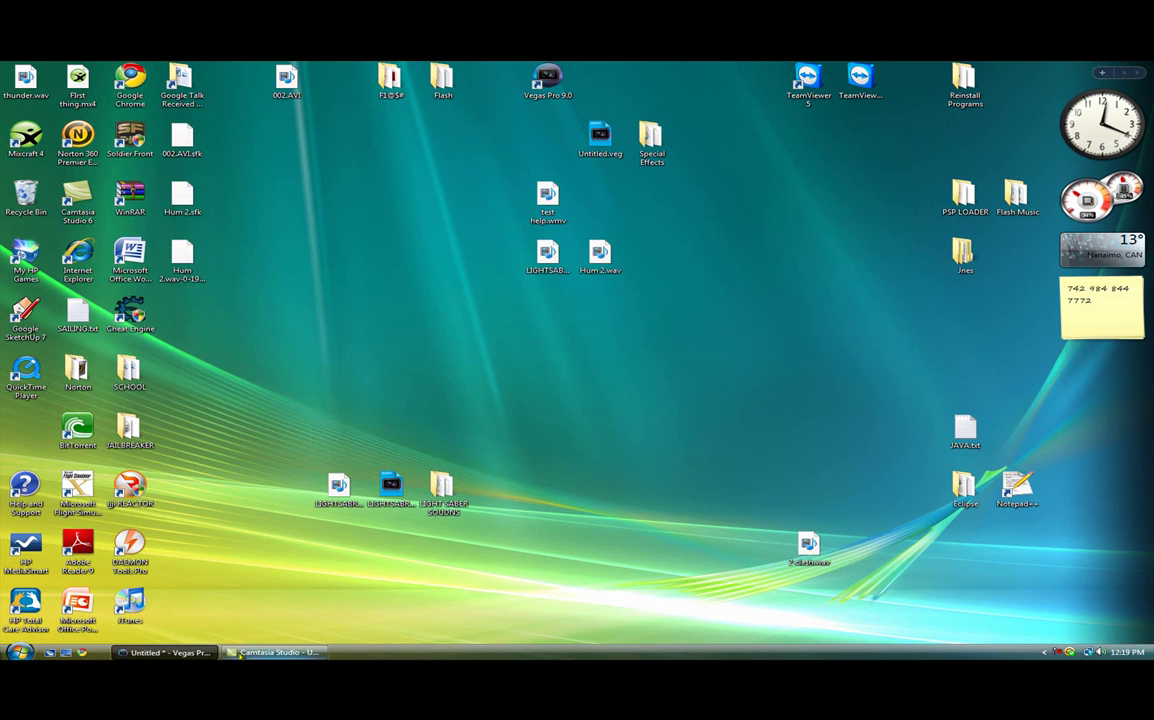
Step: Switch to Vegas Pro, restore its window to a smaller size, and reposition it so the desktop's 2 clash.wav stays reachable
left_click(272, 652)
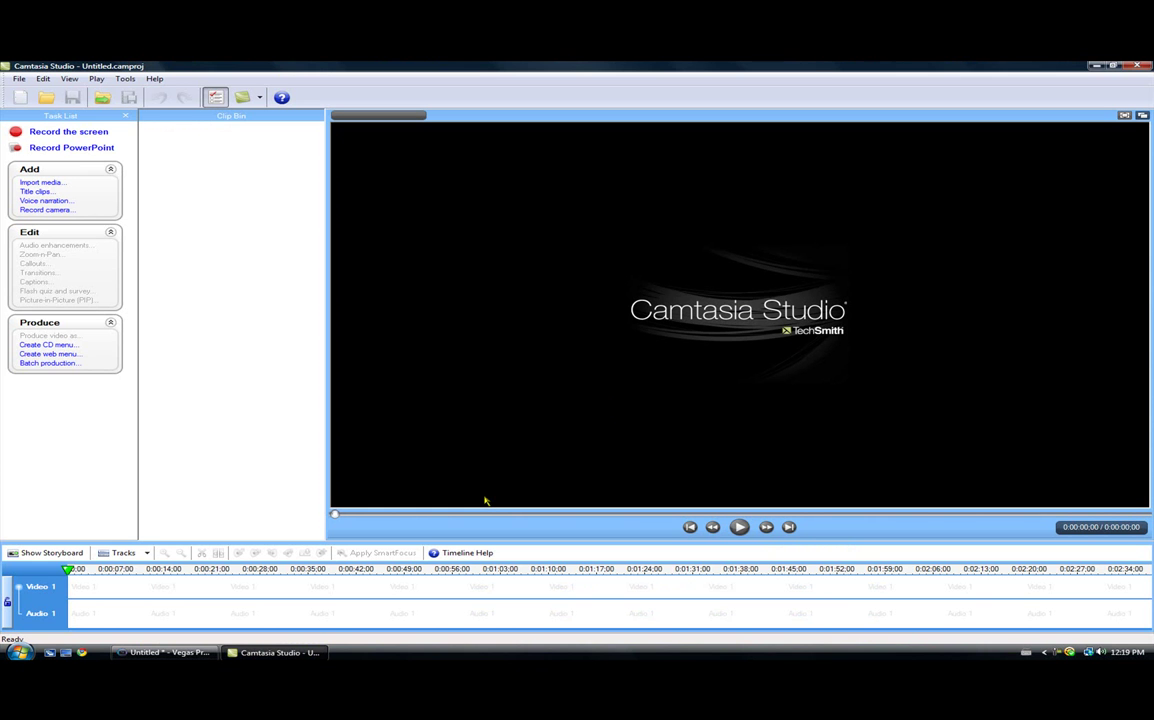
left_click(1097, 65)
left_click(164, 652)
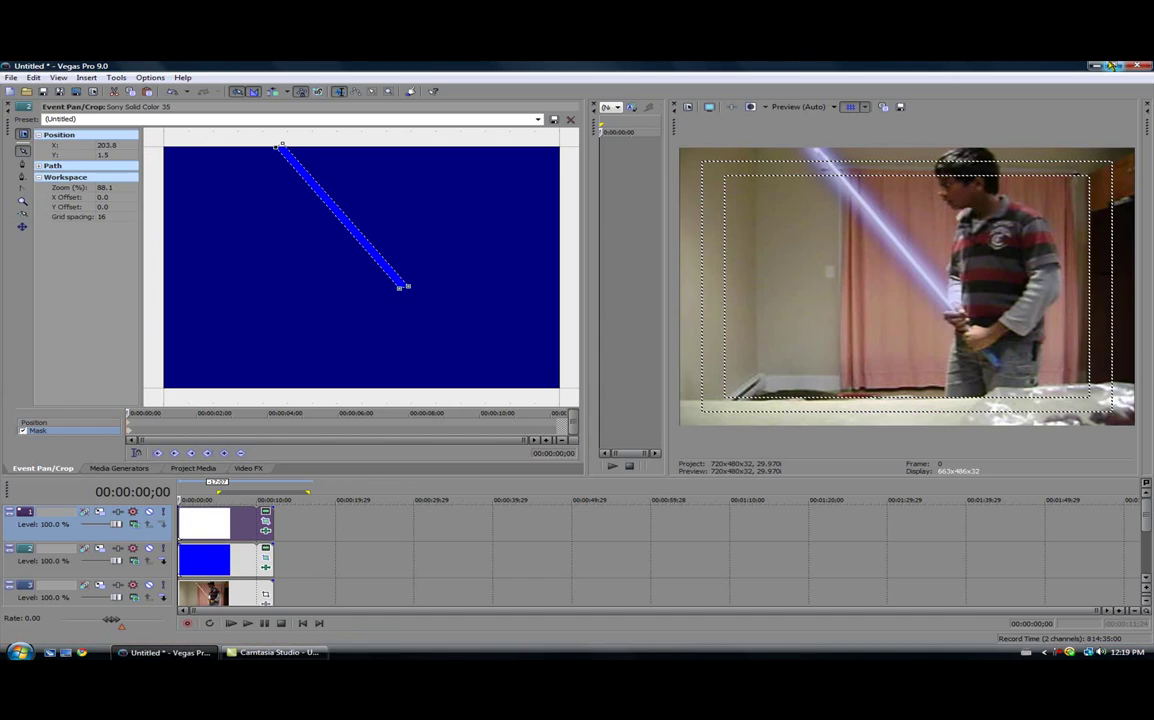
left_click(1113, 65)
left_click_drag(760, 234, 570, 111)
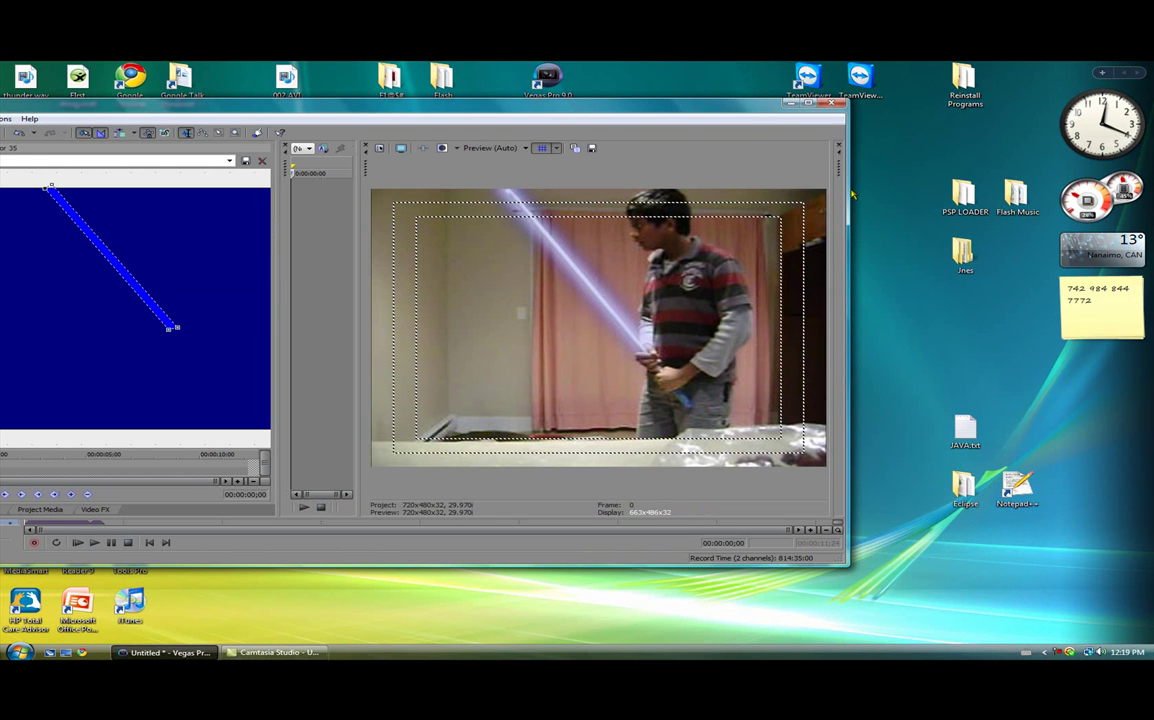
left_click_drag(843, 183, 746, 184)
left_click_drag(441, 107, 641, 61)
Step: Import 2 clash.wav from the desktop into the Project Media and maximise the Vegas Pro window
left_click(57, 101)
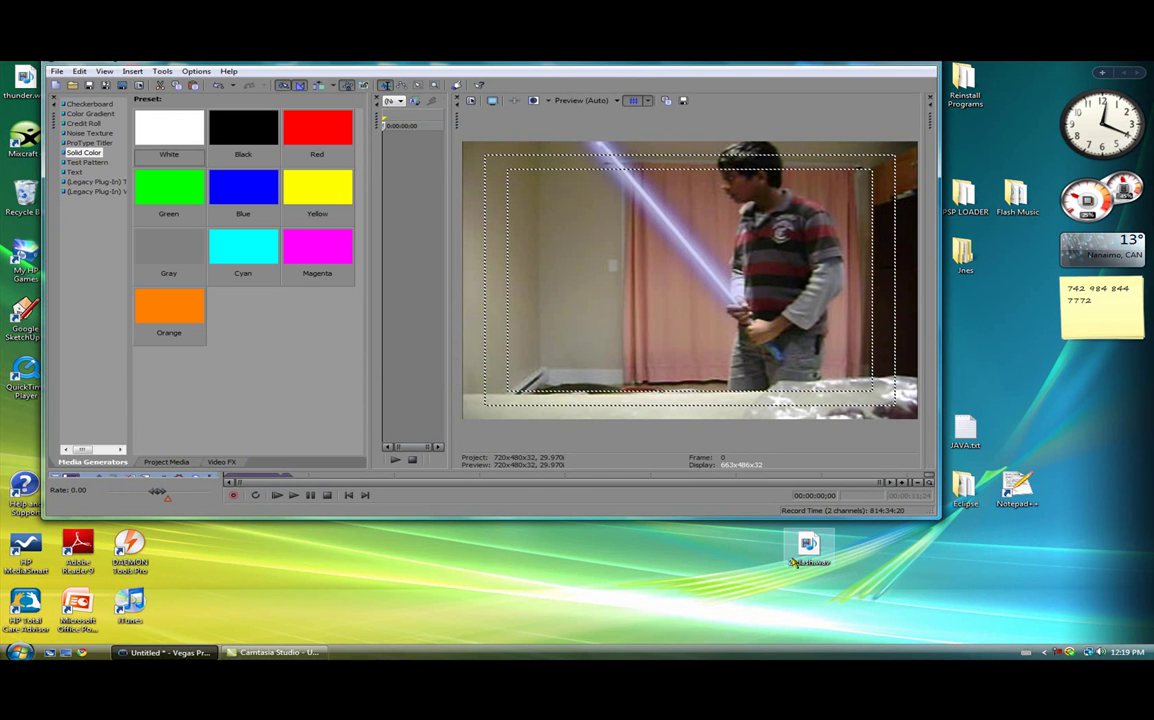
left_click(57, 101)
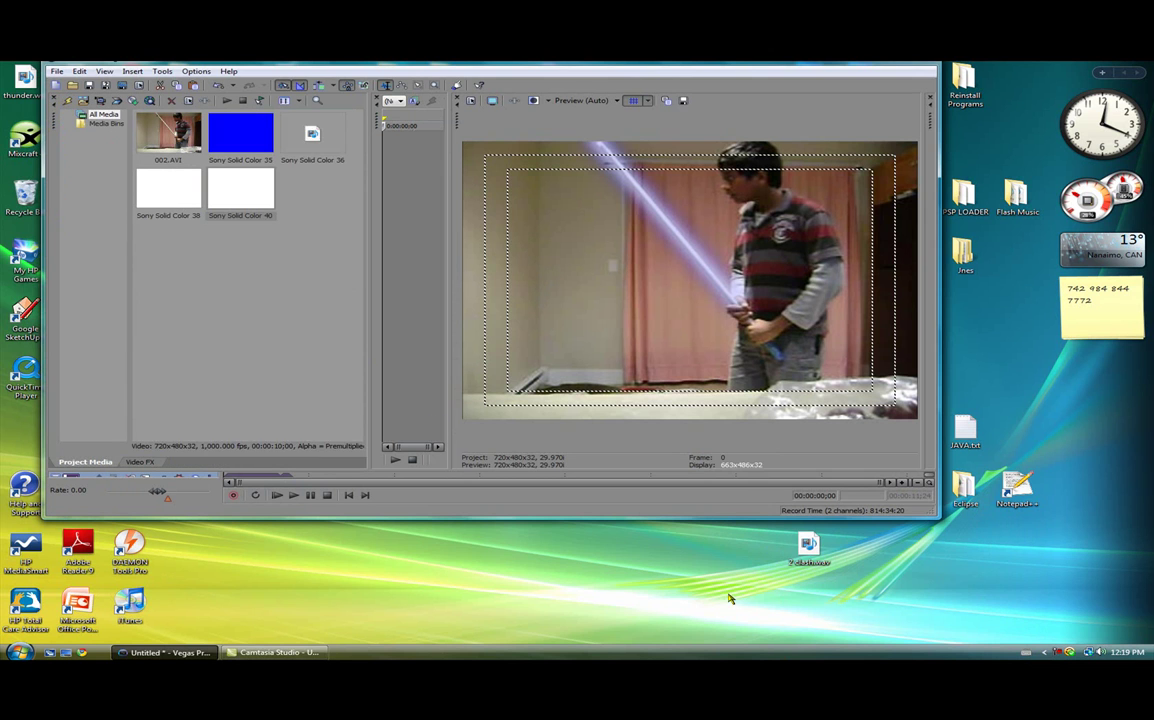
left_click_drag(806, 547, 260, 296)
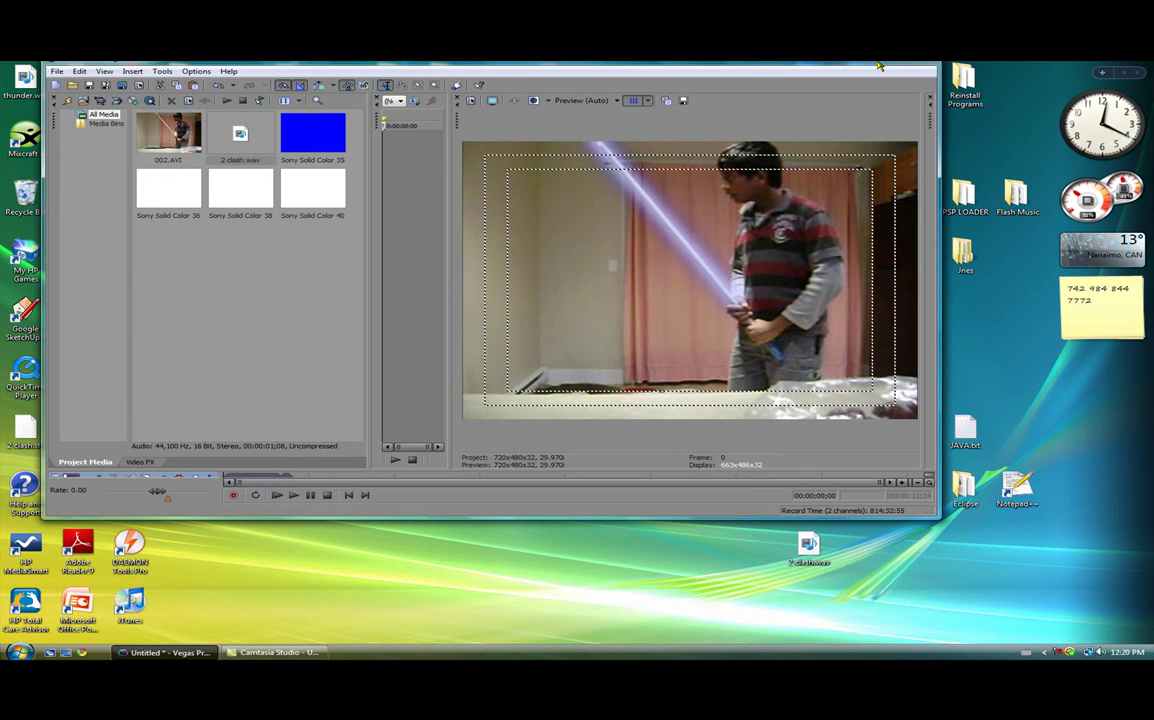
left_click_drag(873, 69, 868, 100)
left_click(889, 89)
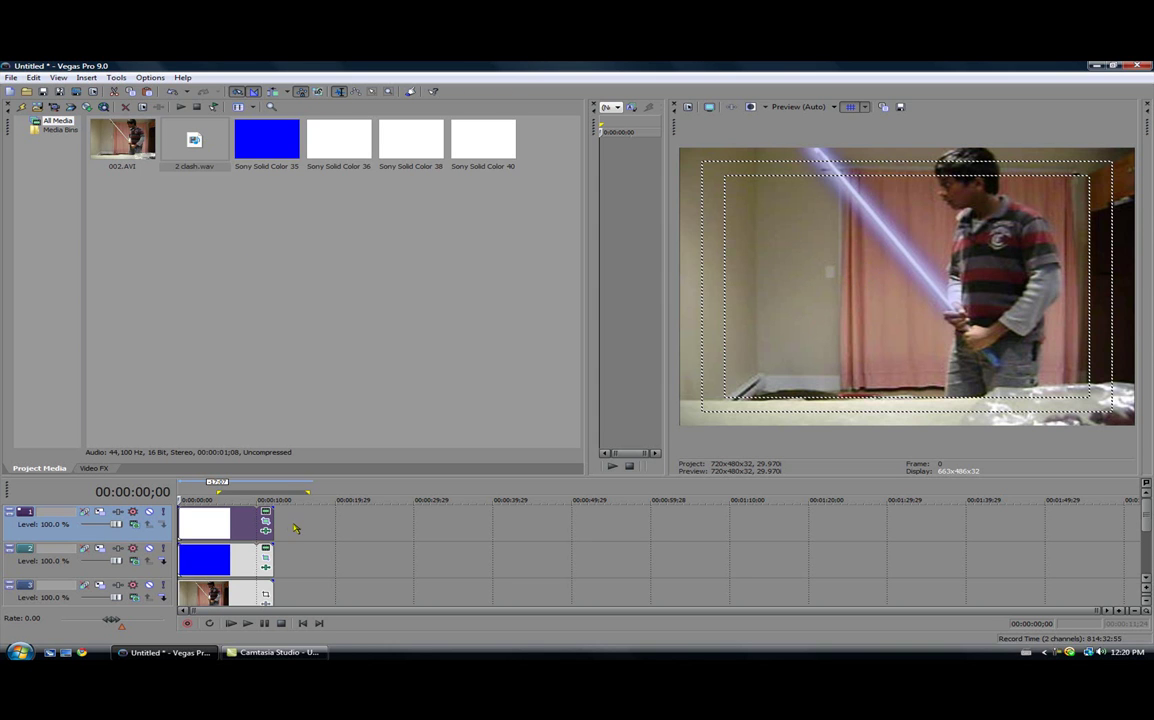
Step: Insert a new audio track below the clip's existing audio track
right_click(301, 568)
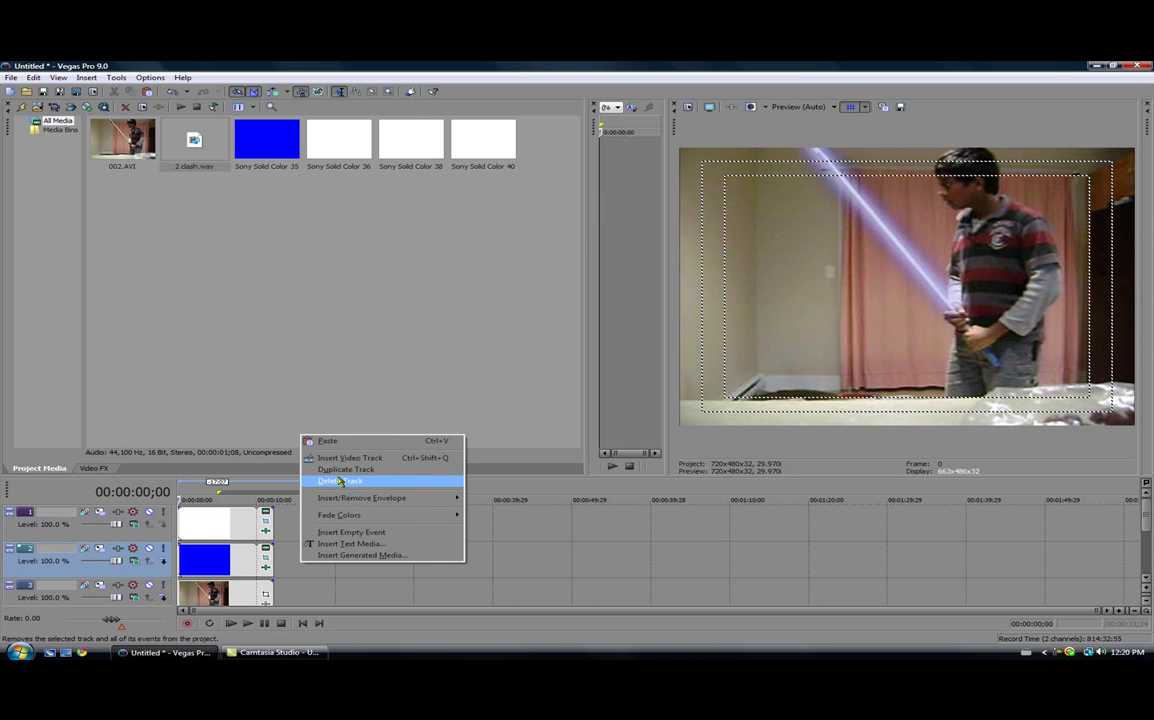
left_click(391, 598)
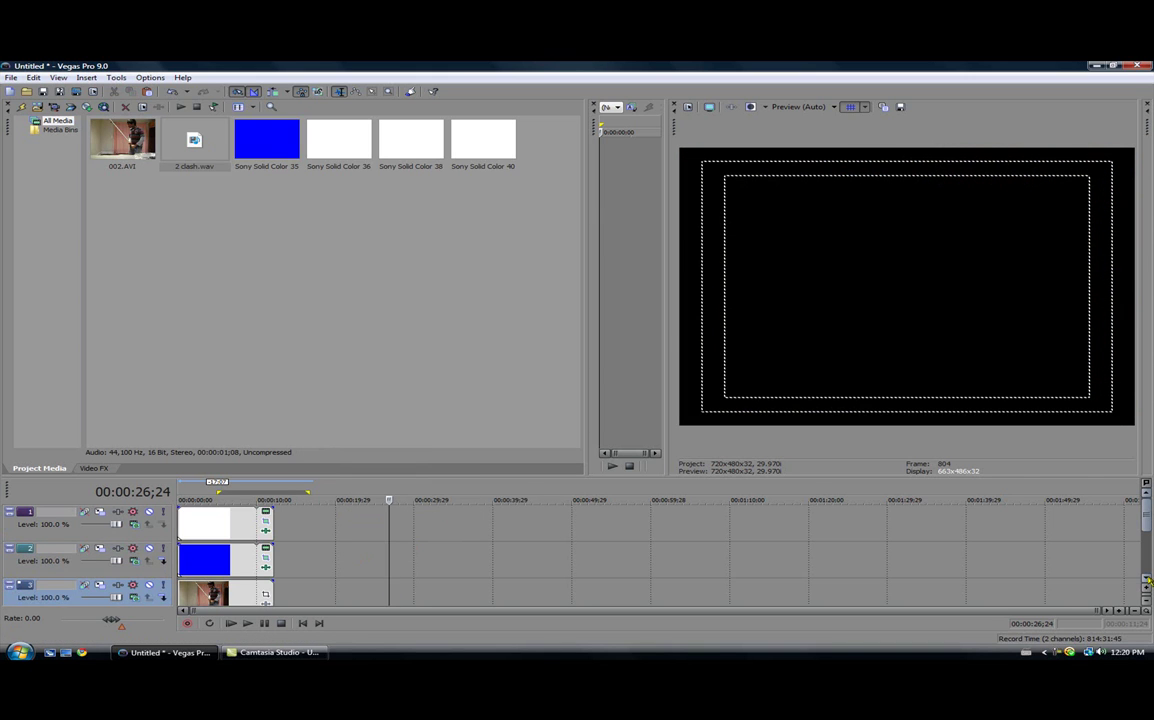
key("Delete")
right_click(351, 568)
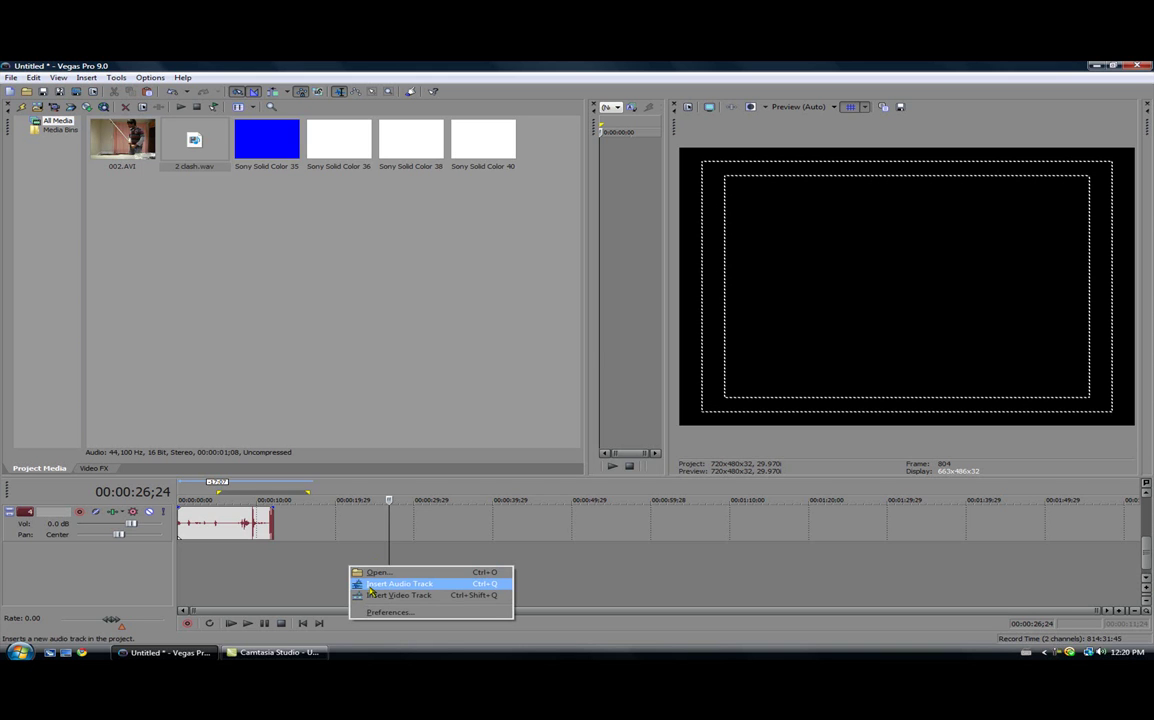
left_click(369, 585)
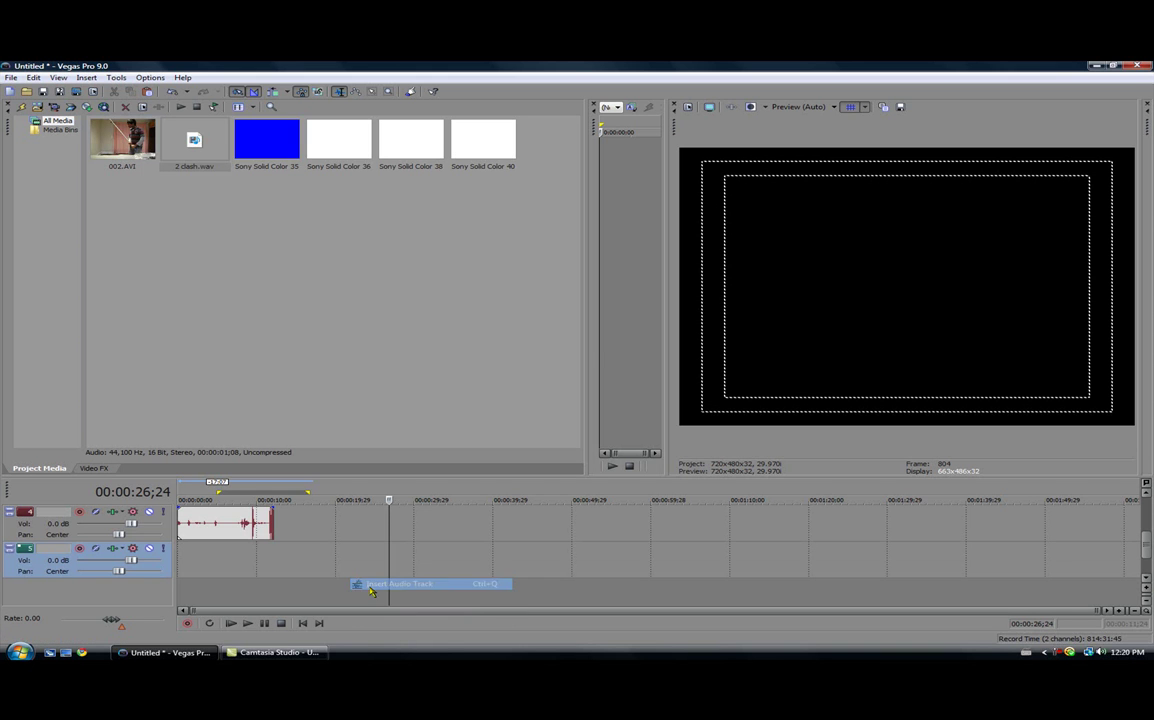
Step: Place 2 clash.wav on the new audio track at 00:00:00;23
left_click(218, 528)
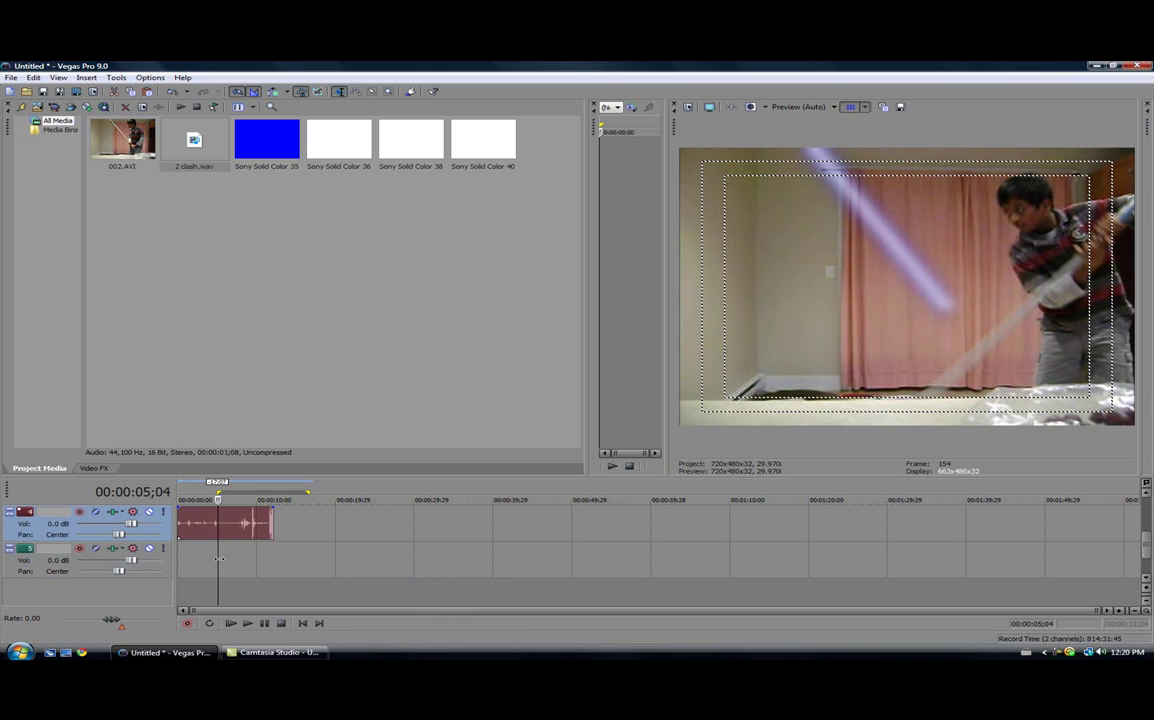
left_click(257, 572)
left_click(184, 567)
left_click_drag(168, 165, 204, 542)
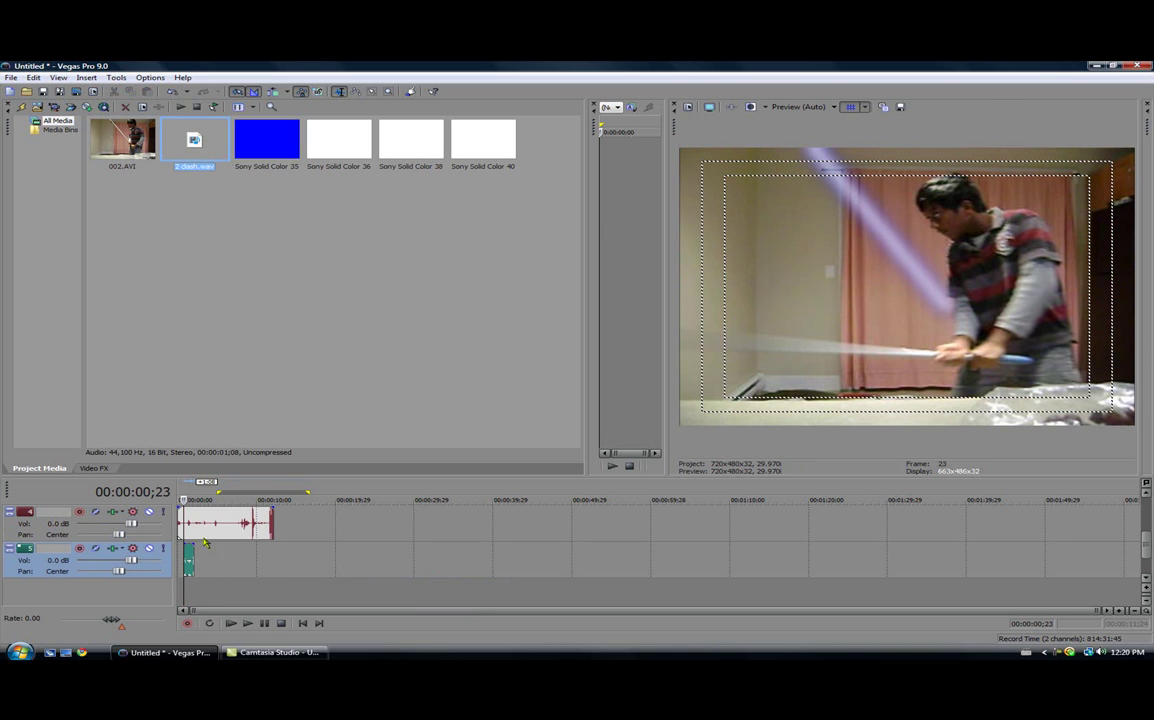
Step: Play the timeline from near its start to check the clash sound against the stick's swing
left_click(643, 554)
scroll(643, 554, "up", 5)
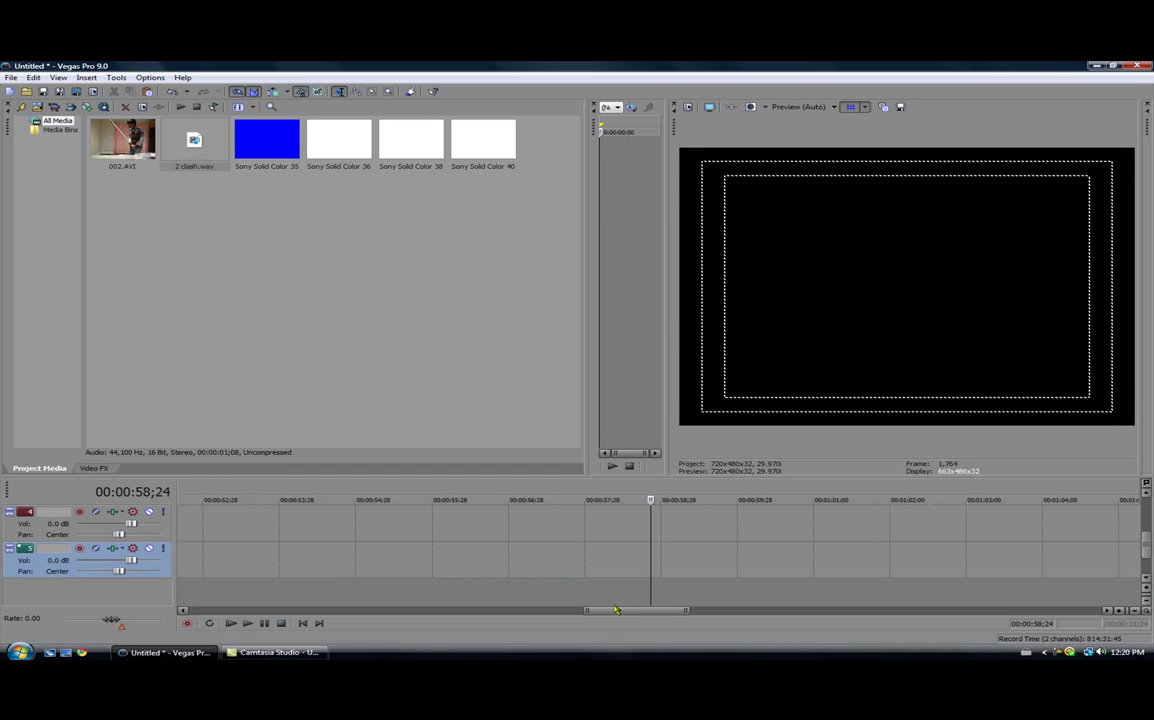
left_click_drag(597, 598, 182, 608)
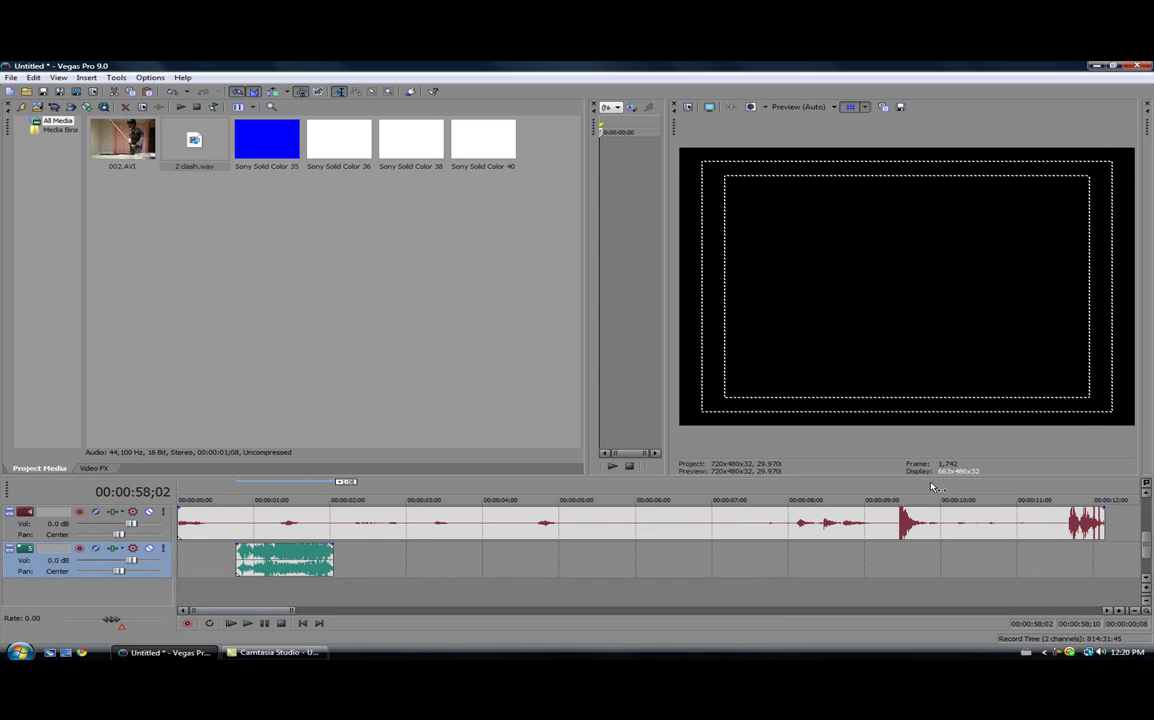
left_click(188, 530)
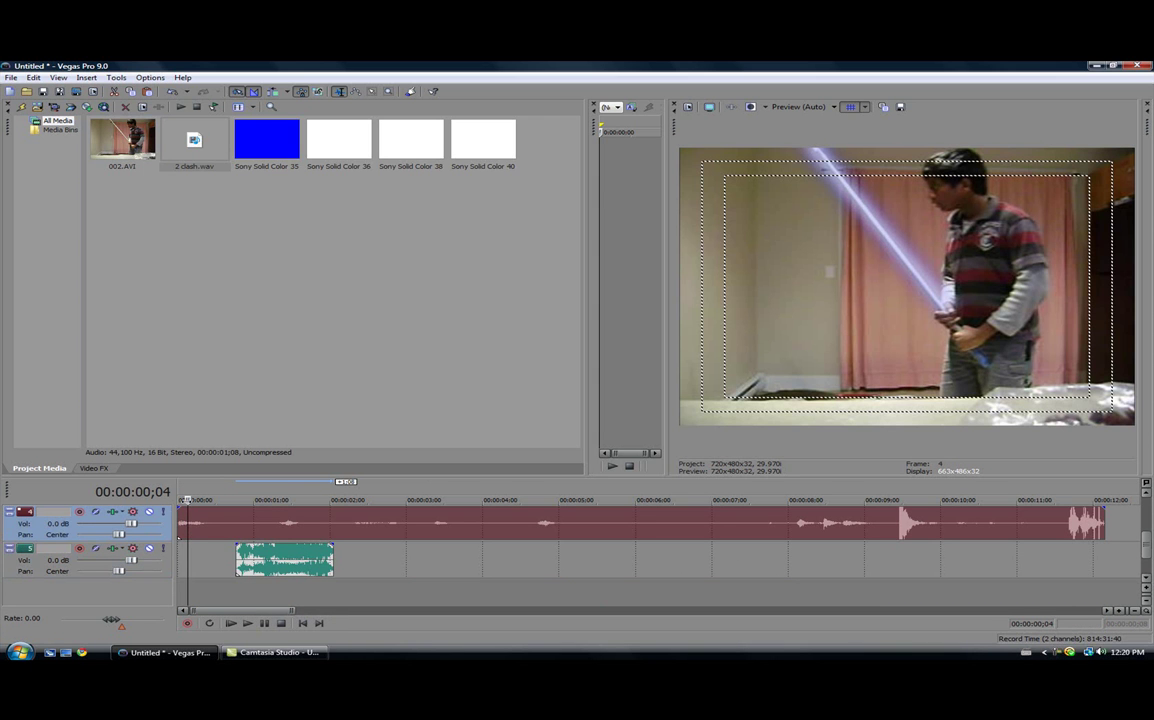
left_click(184, 499)
key("space")
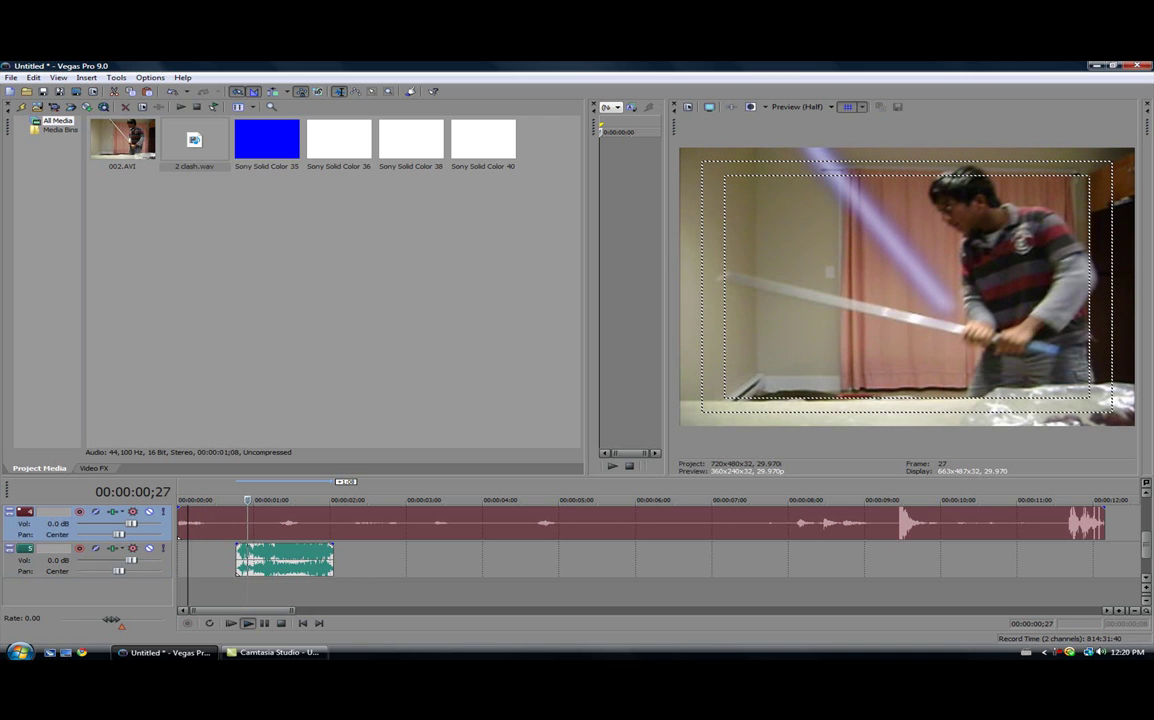
Step: Move the 2 clash.wav event to start at 00:00:00;17 and play it back to check the timing
left_click_drag(236, 500, 221, 500)
left_click_drag(283, 566, 269, 566)
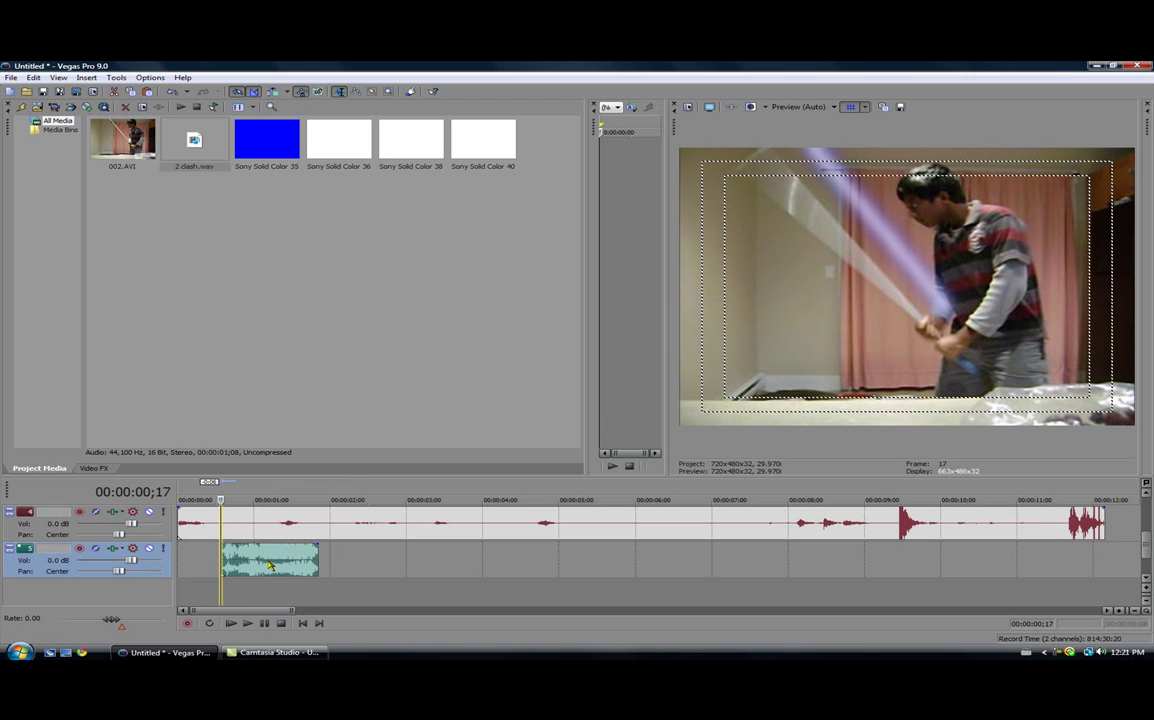
left_click(249, 623)
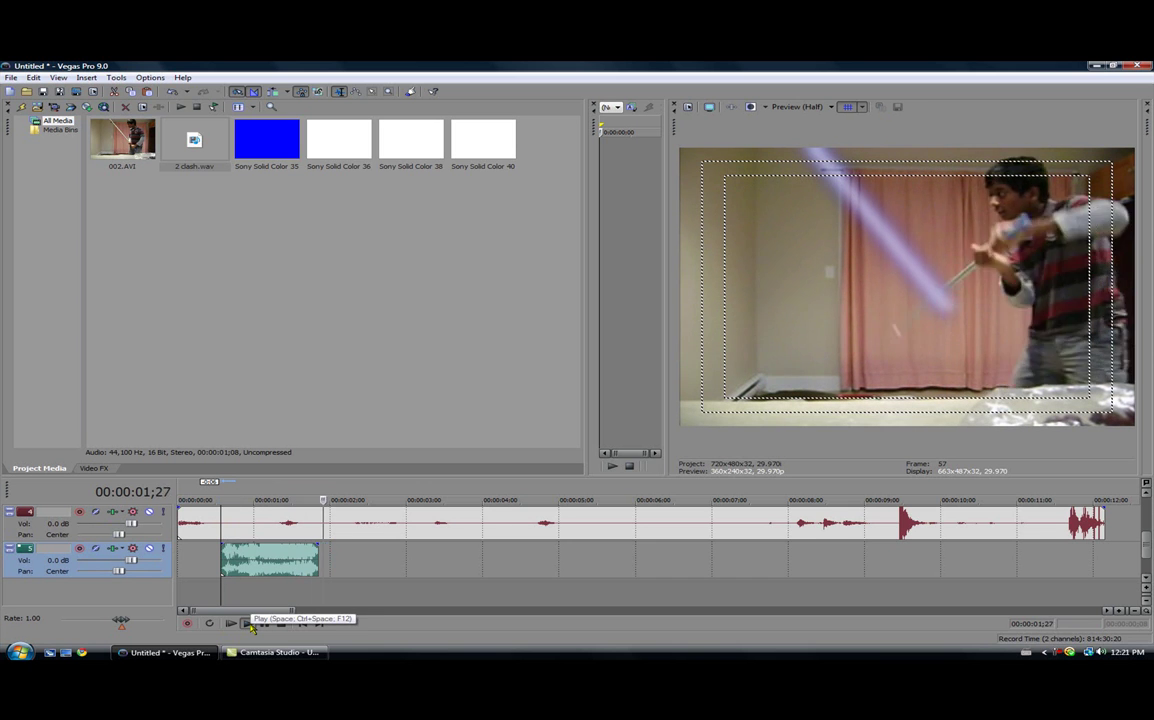
left_click(281, 623)
scroll(381, 574, "down", 5)
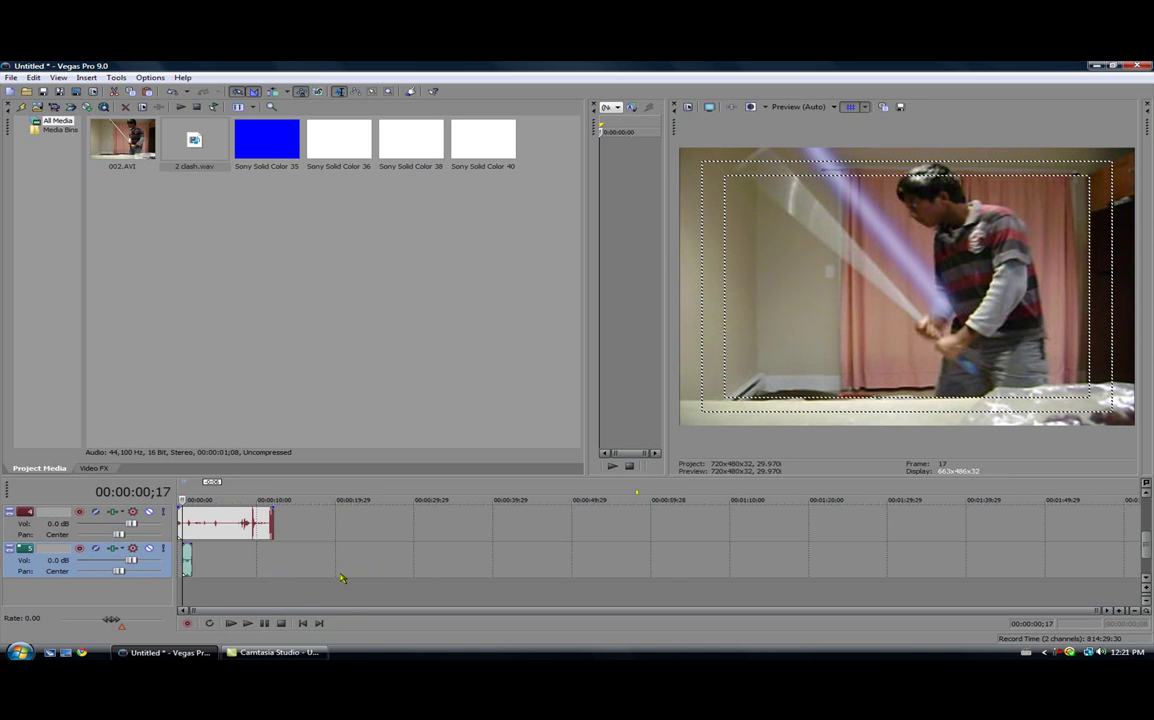
left_click_drag(298, 611, 185, 615)
Step: Switch to the desktop, move LIGHTSABRE2.wmv to the free spot below, and play it with Windows Media Player
left_click(185, 652)
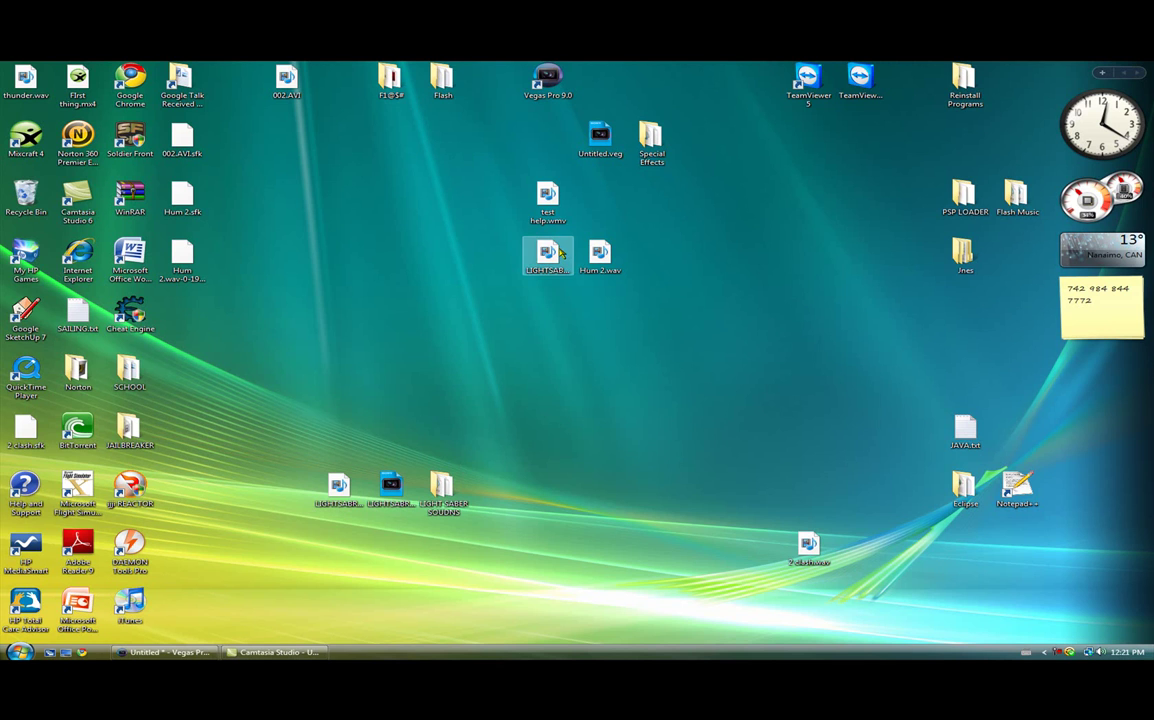
left_click_drag(559, 256, 547, 336)
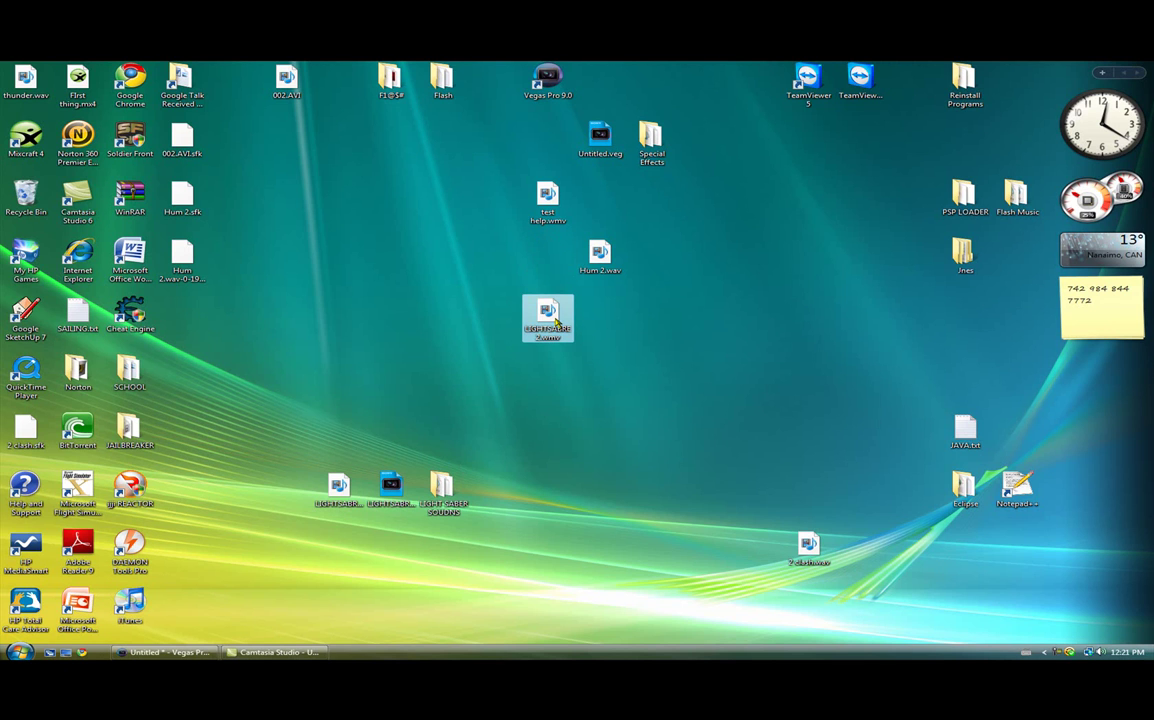
left_click(604, 347)
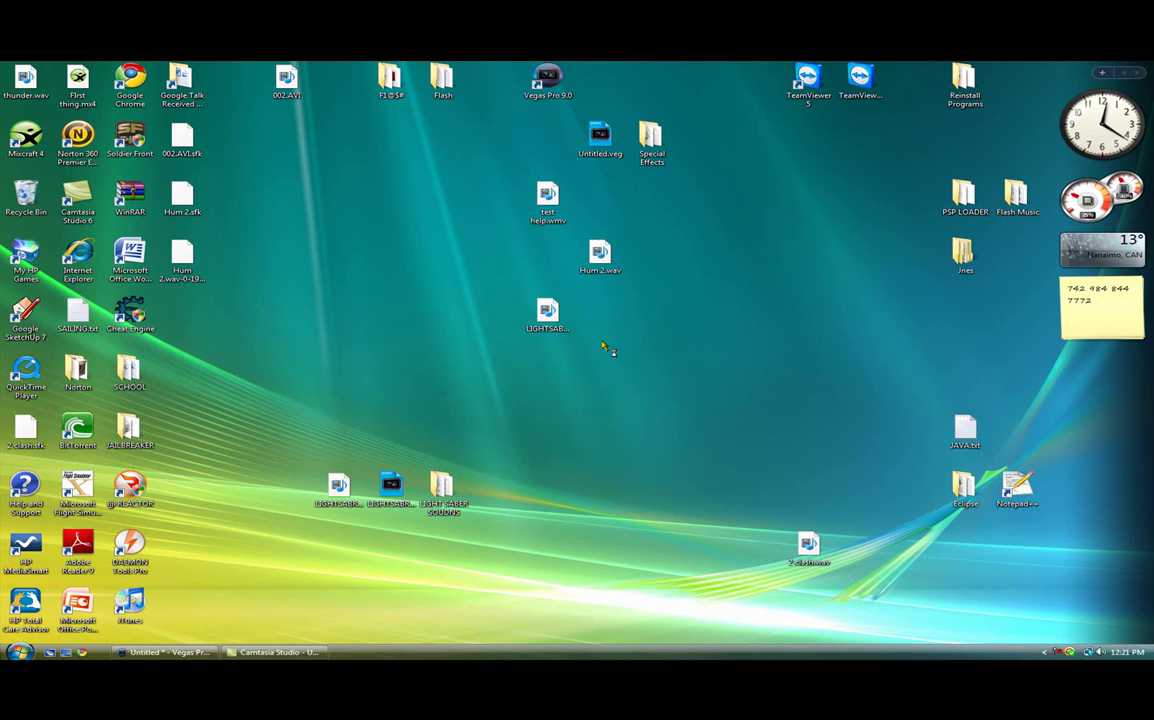
right_click(554, 314)
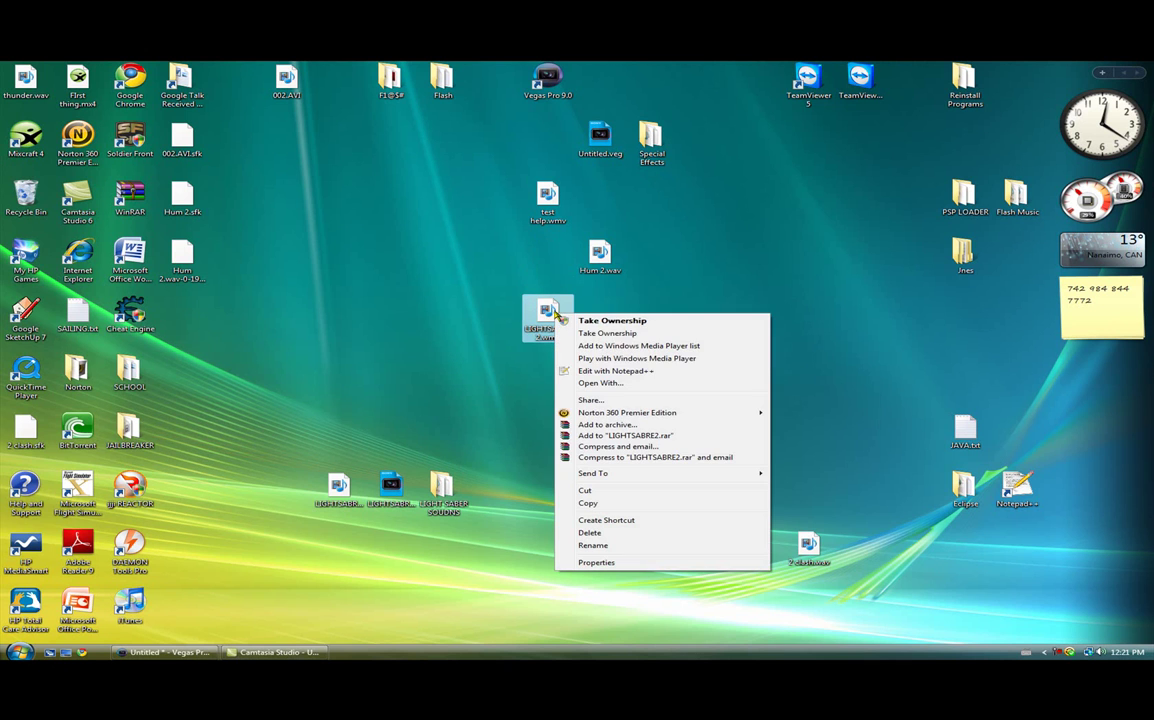
left_click(607, 362)
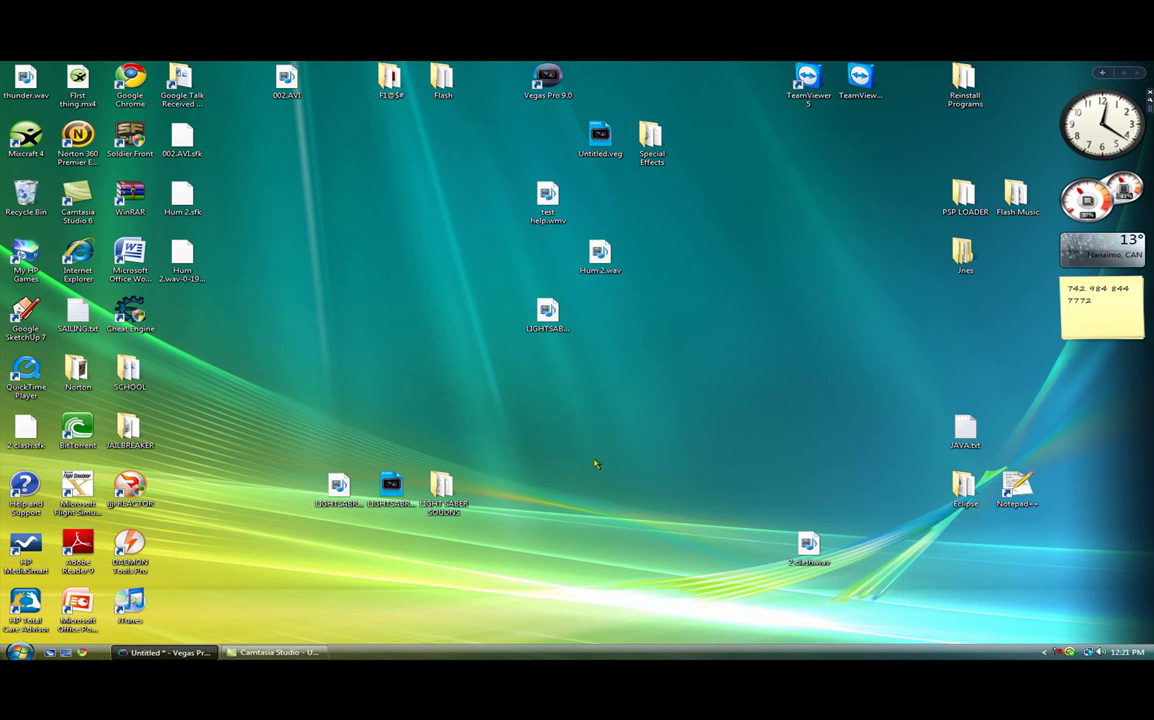
Step: Switch back to Vegas Pro and examine the white, blue and video tracks at the top of the timeline
mouse_move(183, 654)
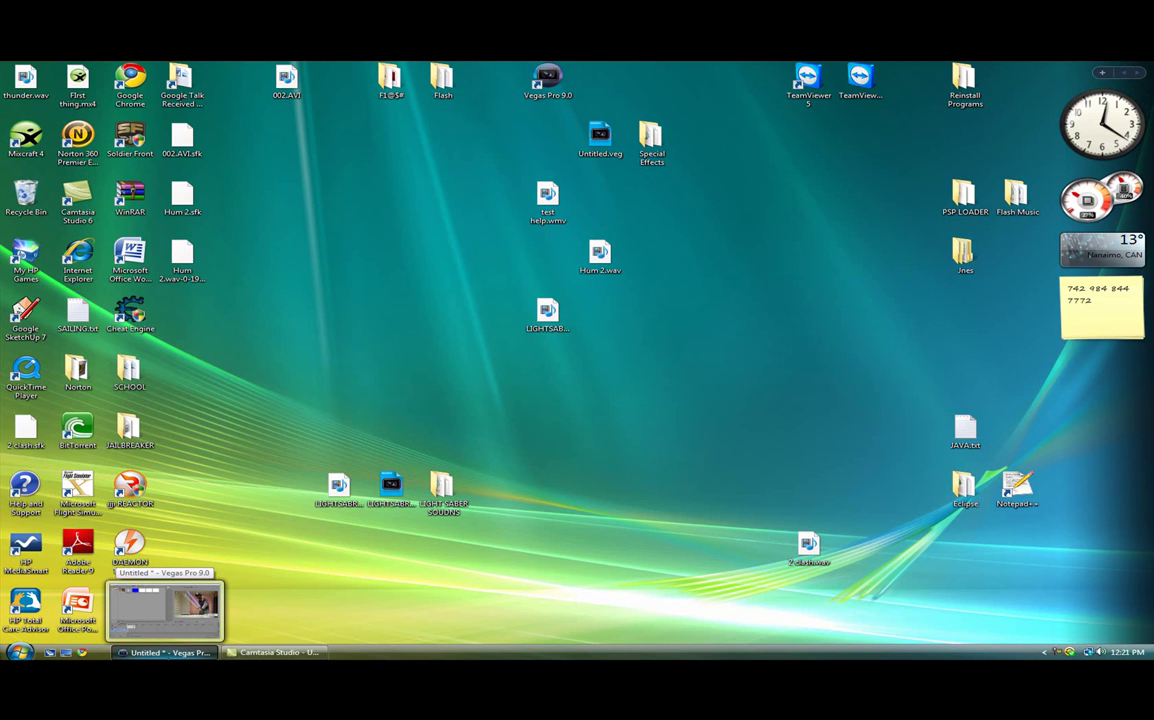
left_click(165, 610)
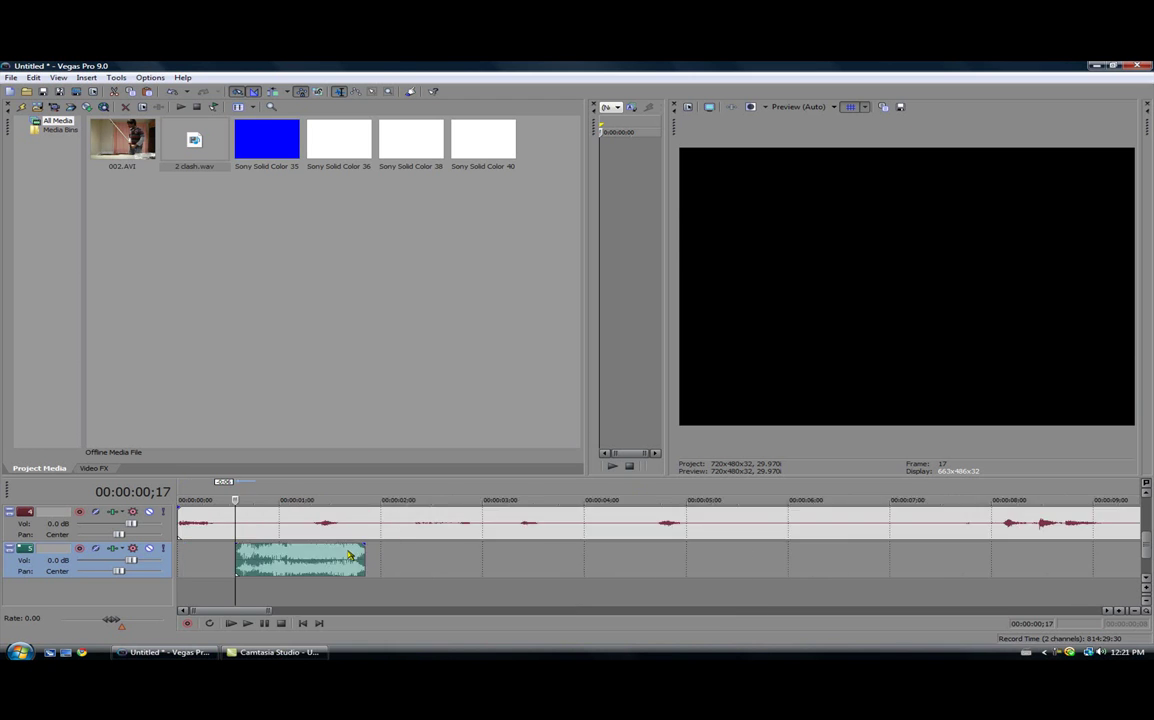
scroll(518, 540, "up", 3)
scroll(518, 540, "down", 3)
left_click_drag(1146, 542, 1141, 500)
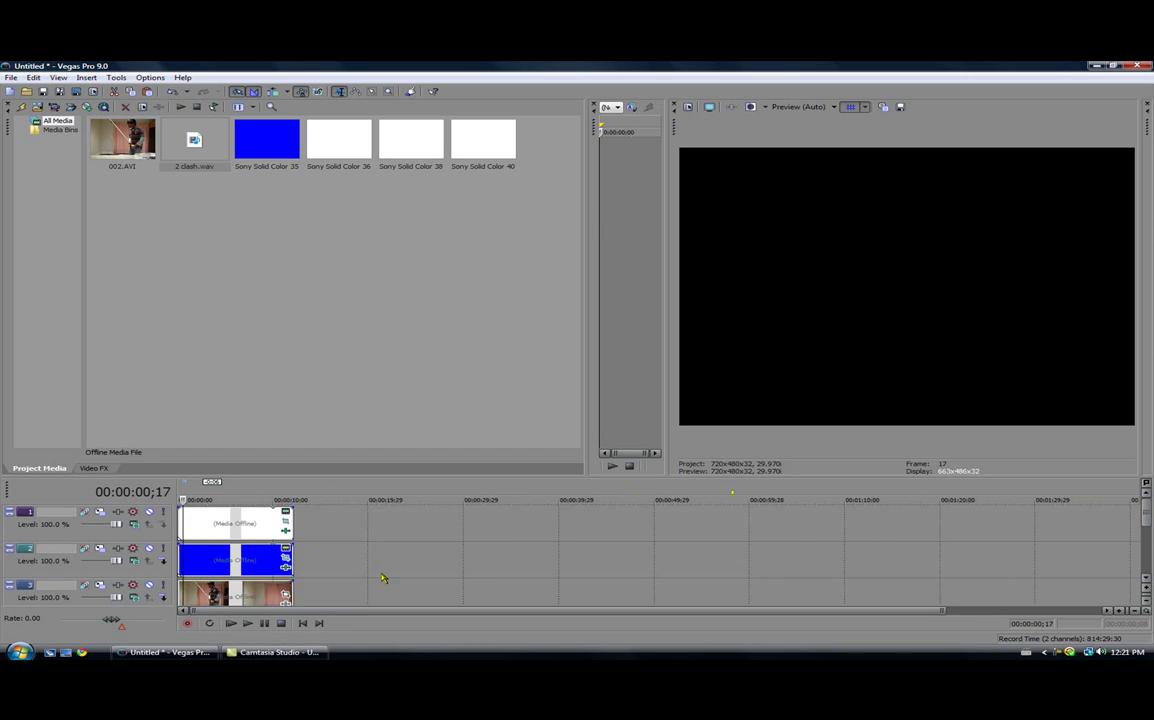
mouse_move(1145, 520)
left_mouse_down()
mouse_move(1146, 566)
mouse_move(1129, 513)
left_mouse_up()
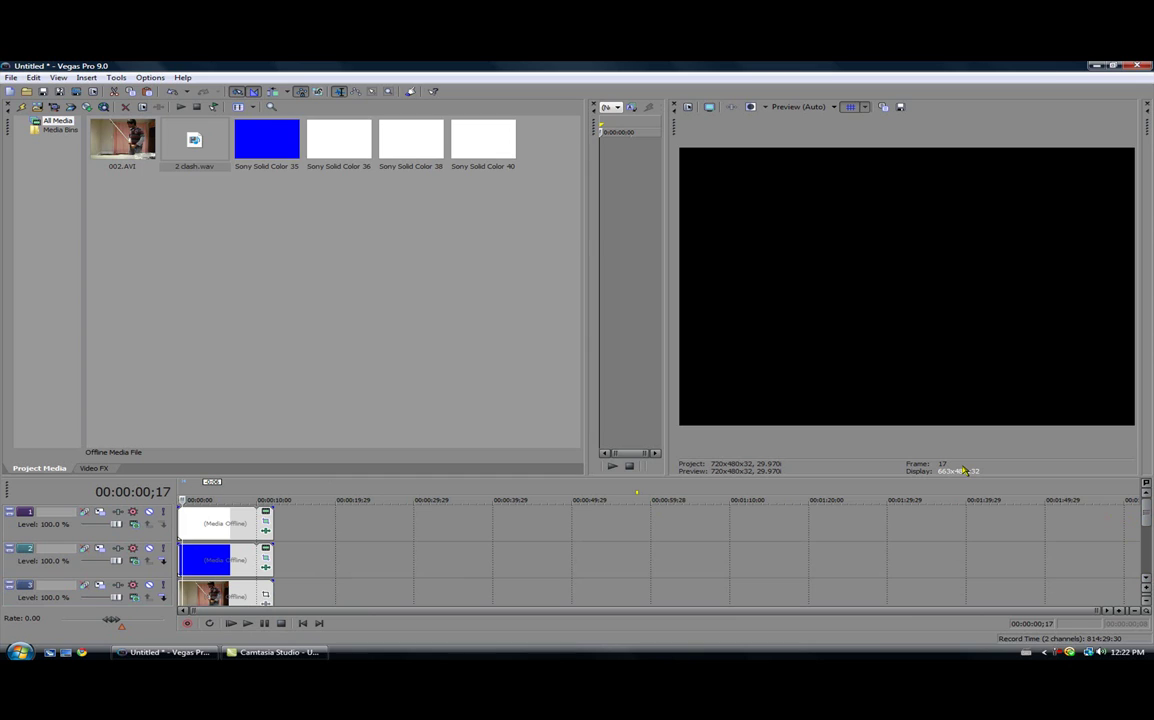